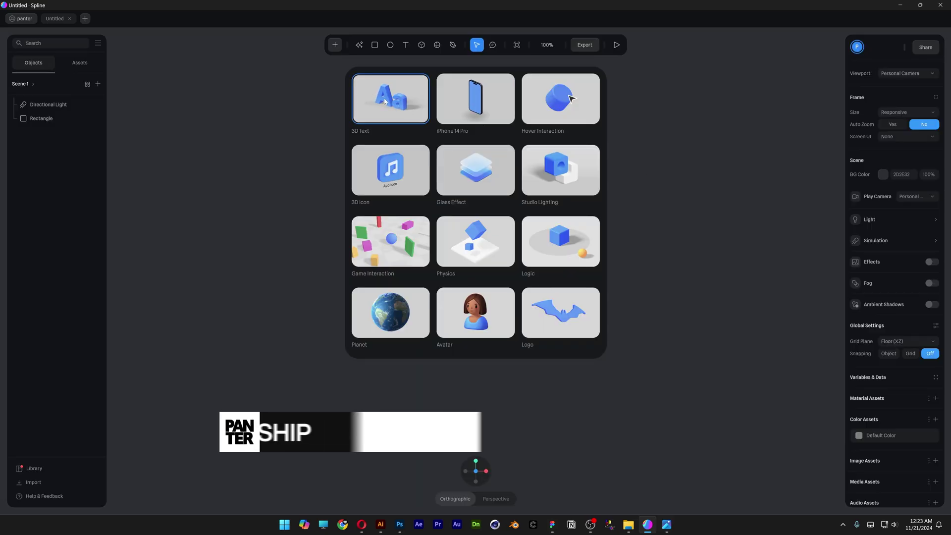
Start from the 3D Text template and darken the scene background to near black.
left_click(385, 102)
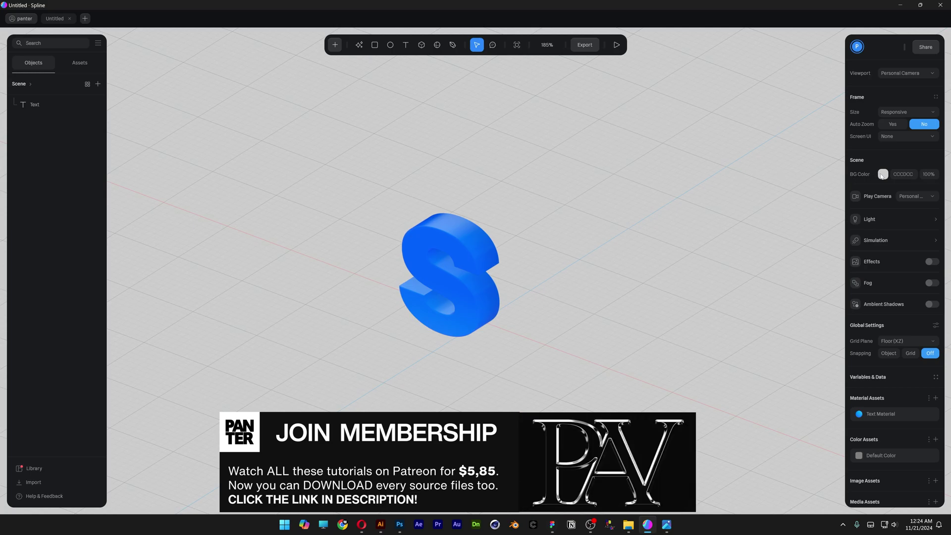
left_click(883, 174)
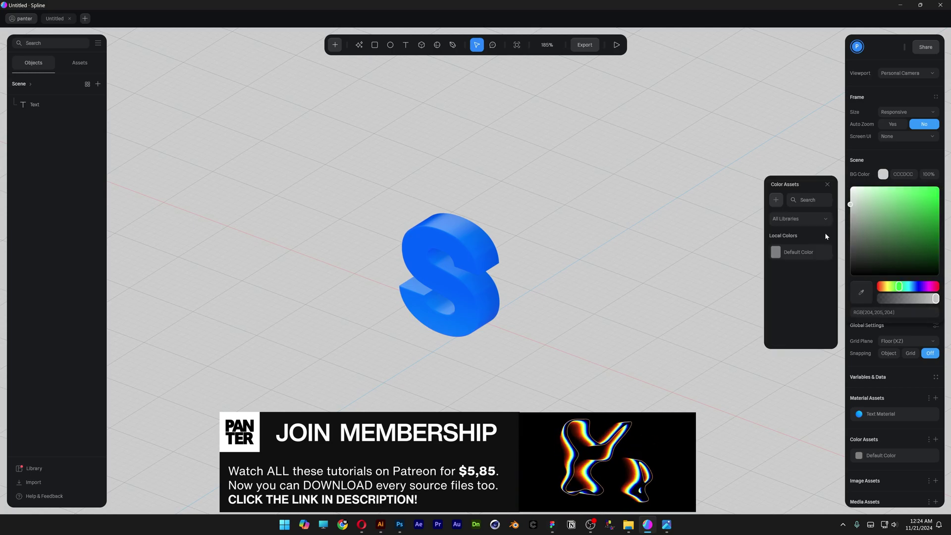
left_click_drag(851, 208, 848, 271)
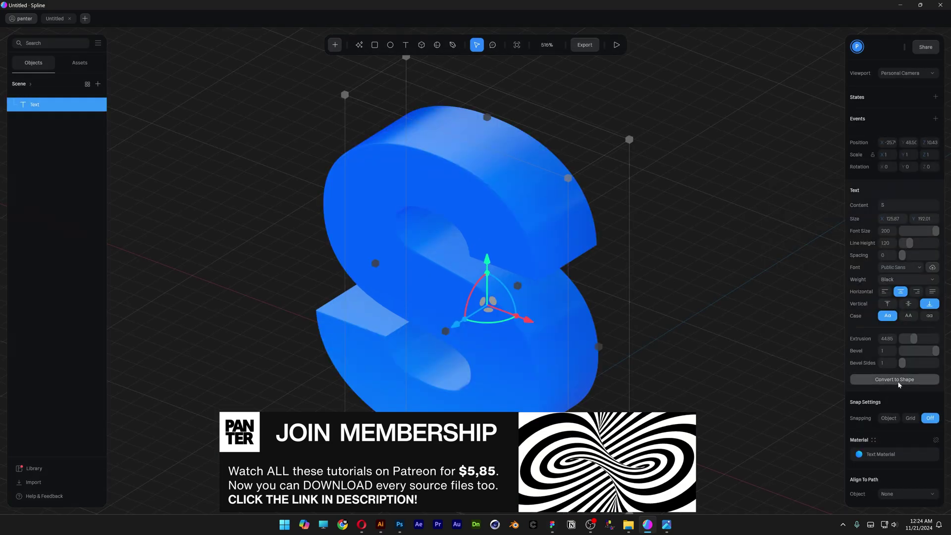
Convert the S text into a shape and raise its bevel to 4.
left_click(900, 380)
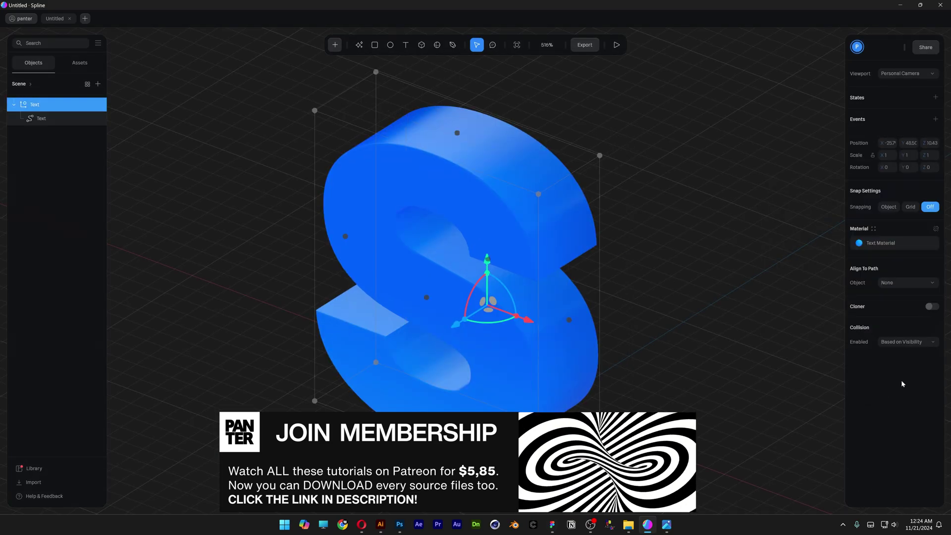
double_click(483, 186)
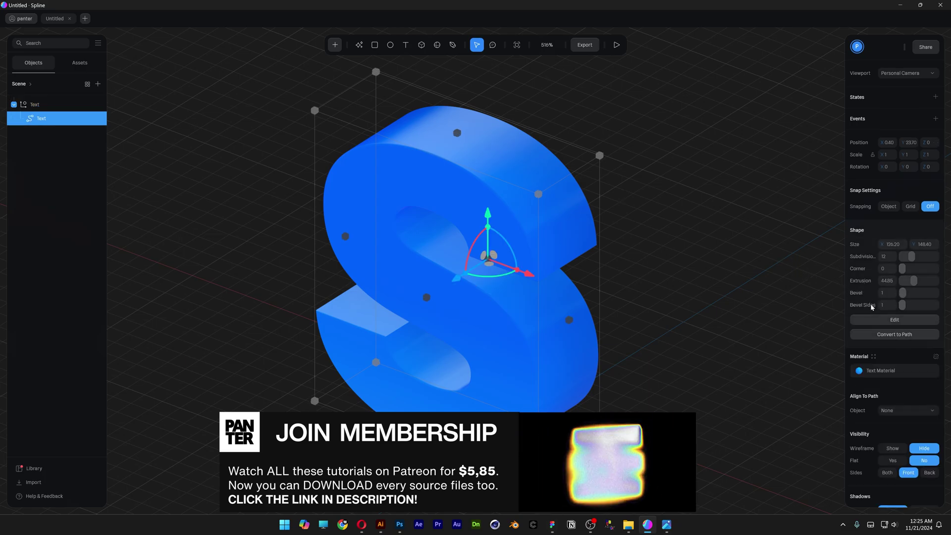
mouse_move(902, 292)
left_mouse_down()
mouse_move(936, 305)
mouse_move(911, 282)
left_mouse_up()
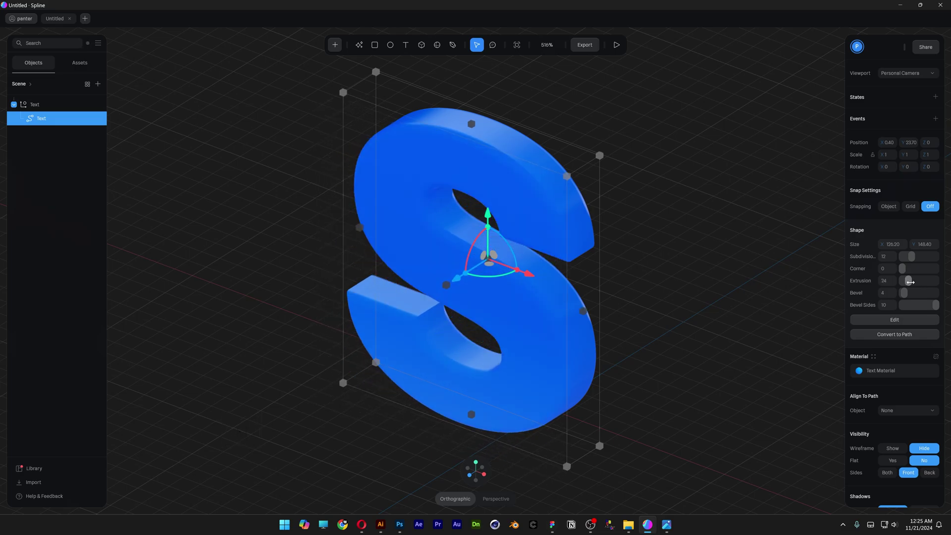
Select the S's parent text group and open its Text Material for editing.
left_click(686, 214)
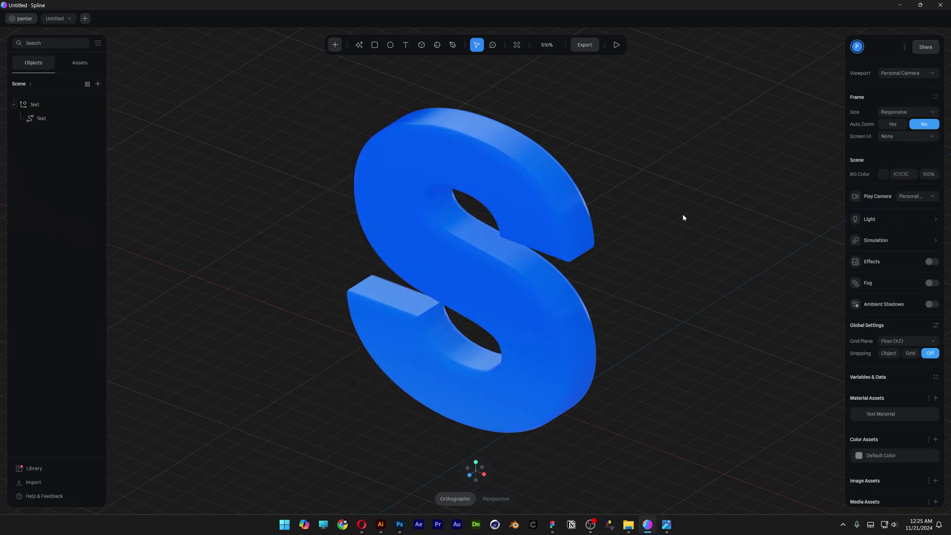
left_click(539, 206)
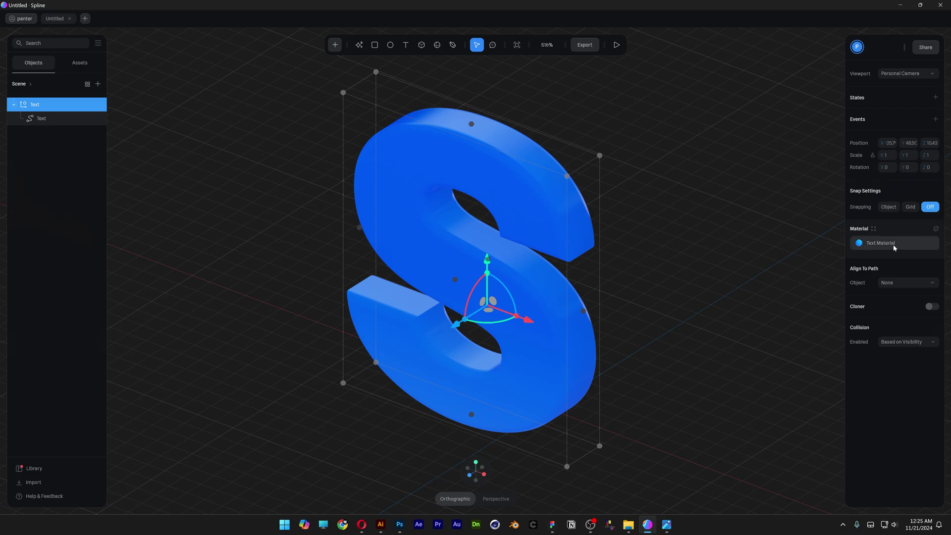
left_click(879, 243)
double_click(879, 243)
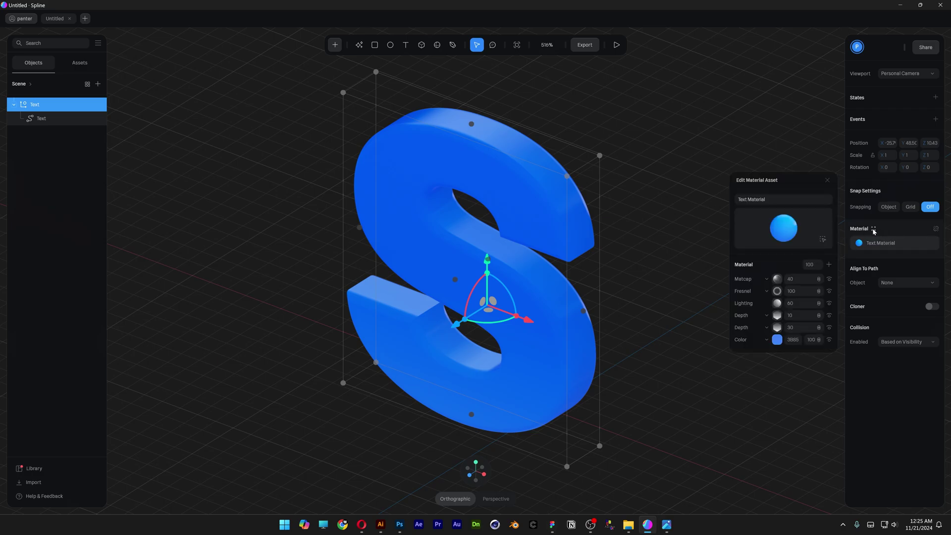
Create a new Untitled Material in Material Assets and apply it to the S.
left_click(874, 230)
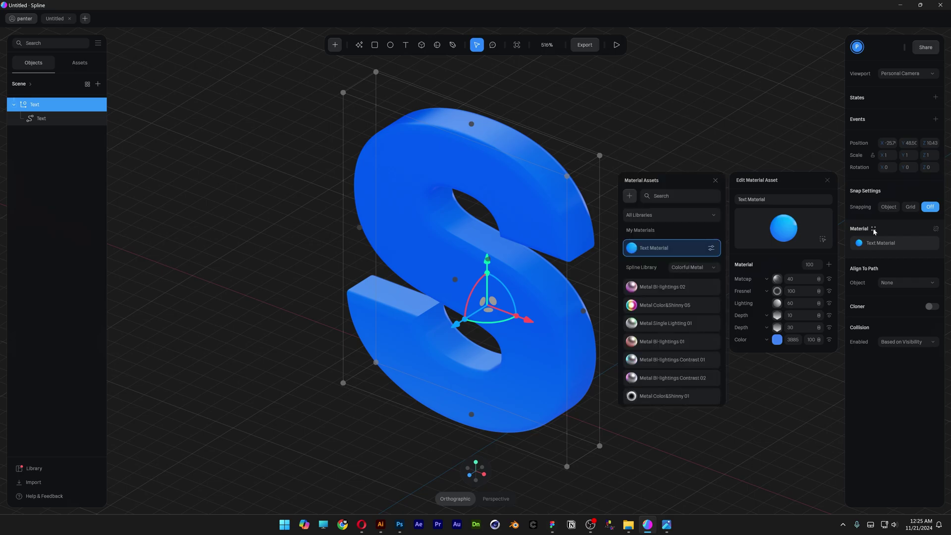
left_click(630, 196)
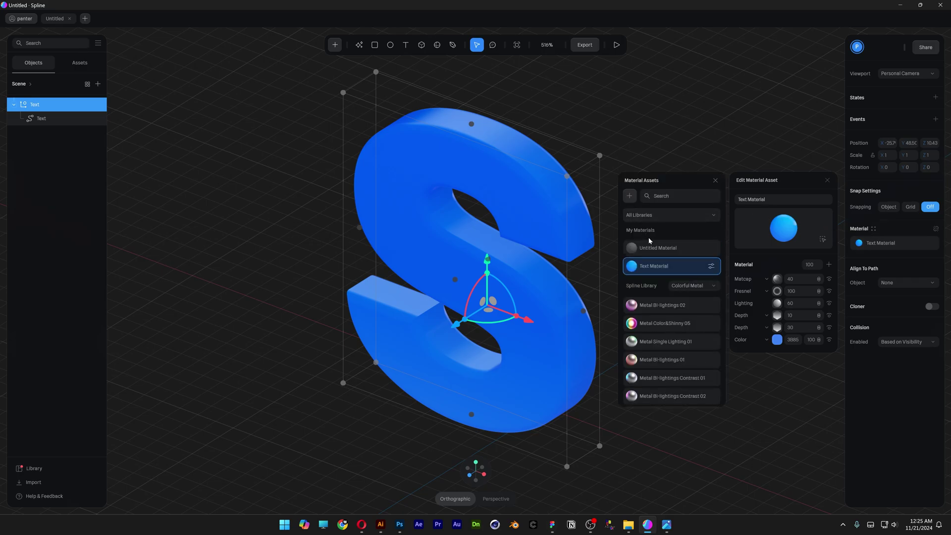
left_click(679, 248)
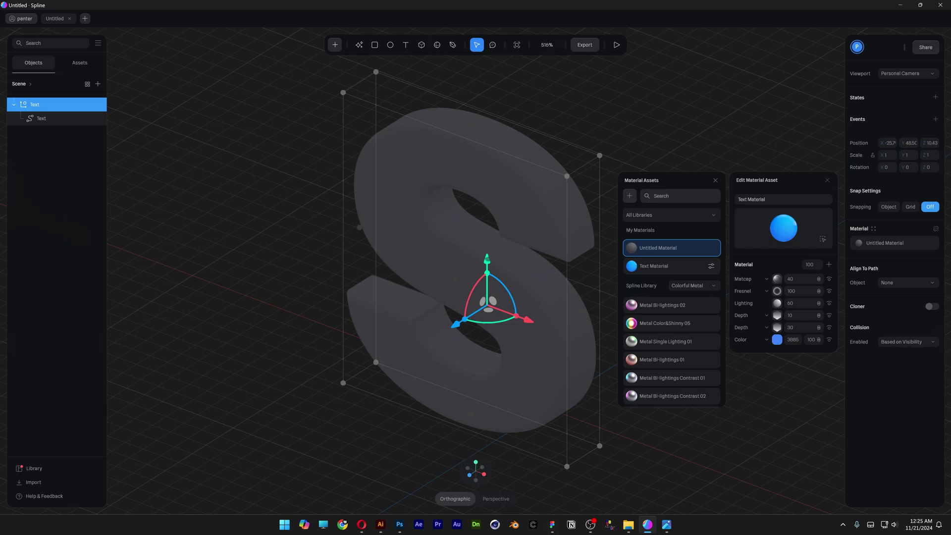
left_click(716, 181)
left_click(827, 181)
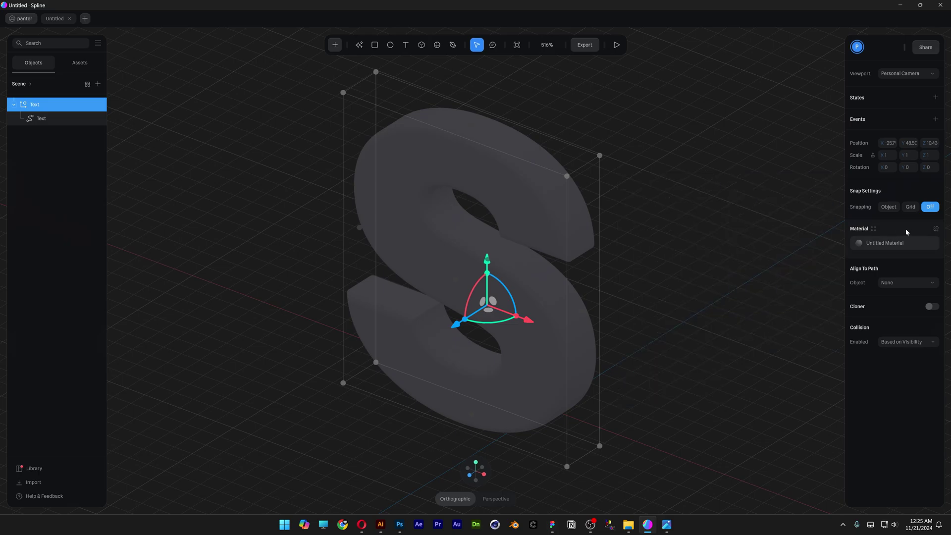
Detach the material, set its base colour to light grey, and hide Lighting.
left_click(936, 230)
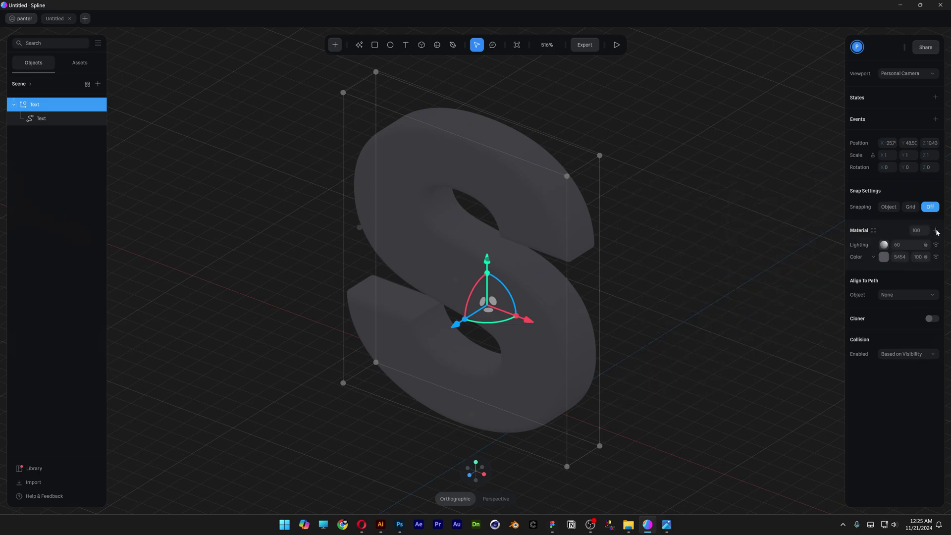
left_click(884, 257)
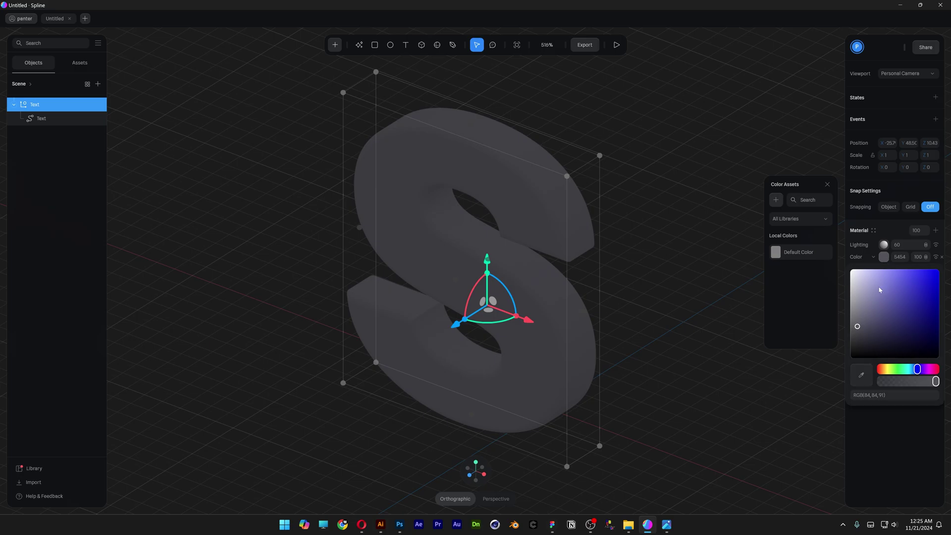
left_click_drag(880, 290, 842, 281)
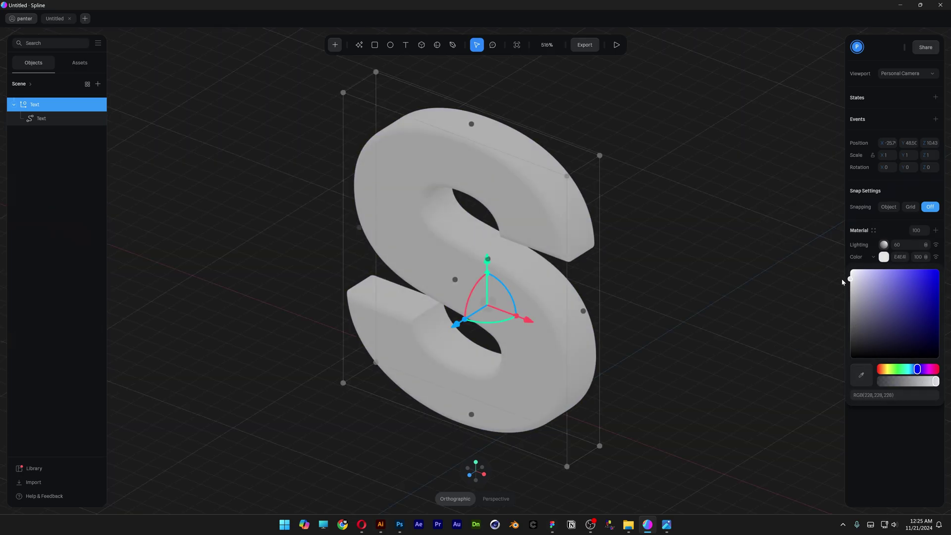
left_click(936, 246)
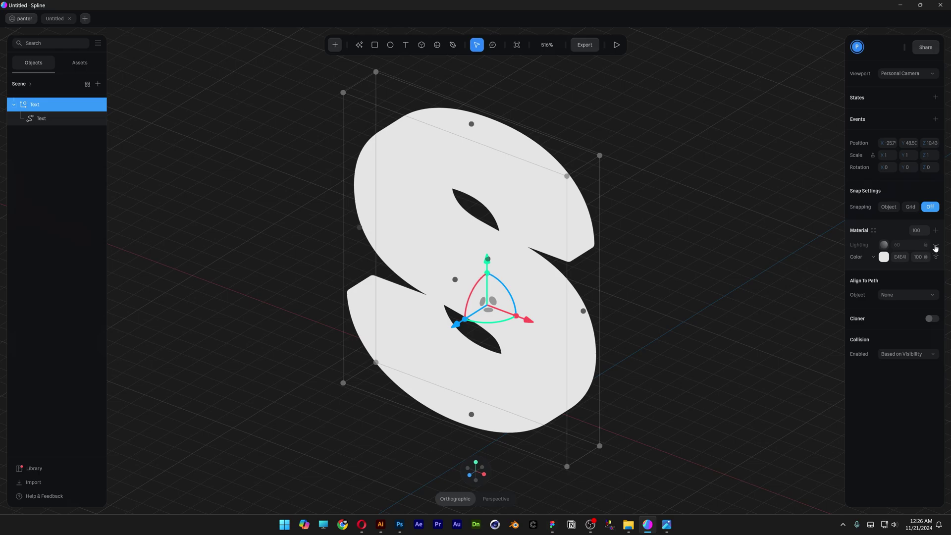
Add a Glass material layer with Thickness set to -3.
left_click(936, 230)
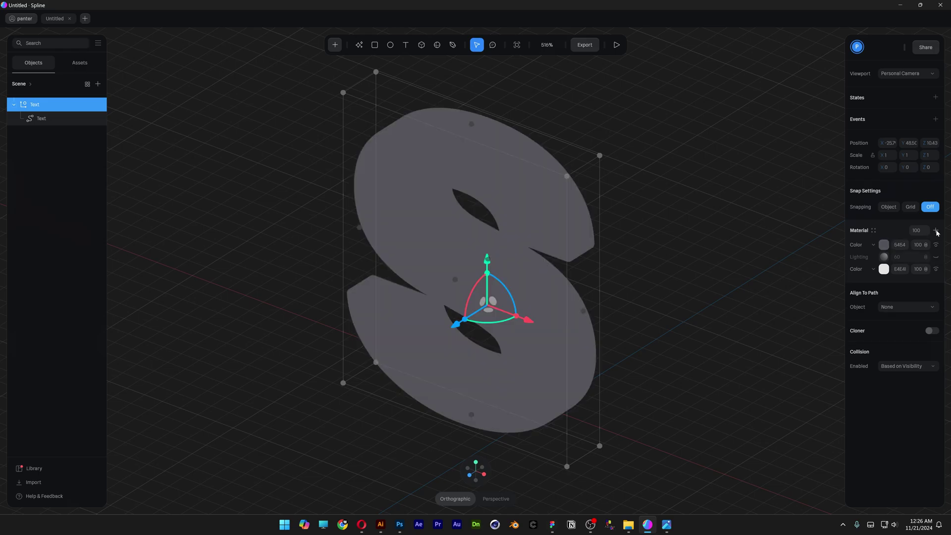
left_click(874, 245)
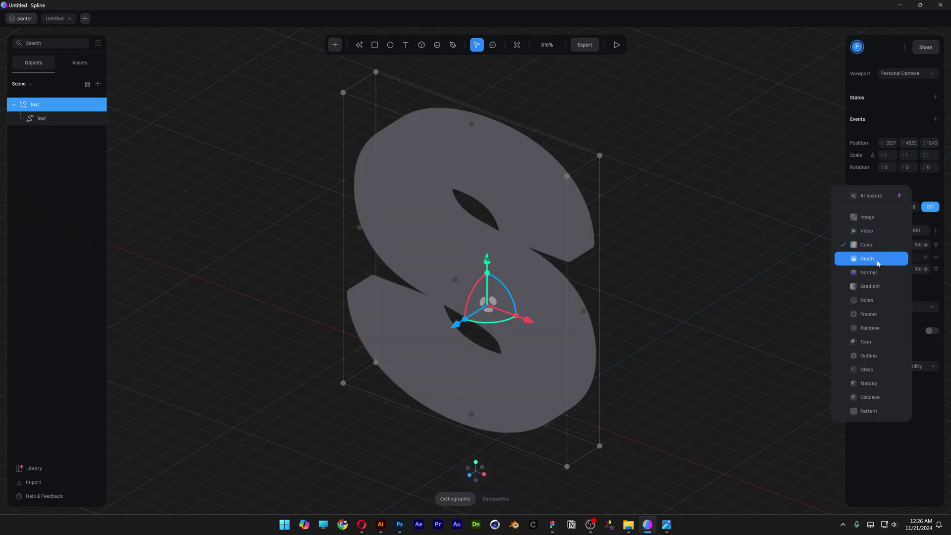
left_click(882, 370)
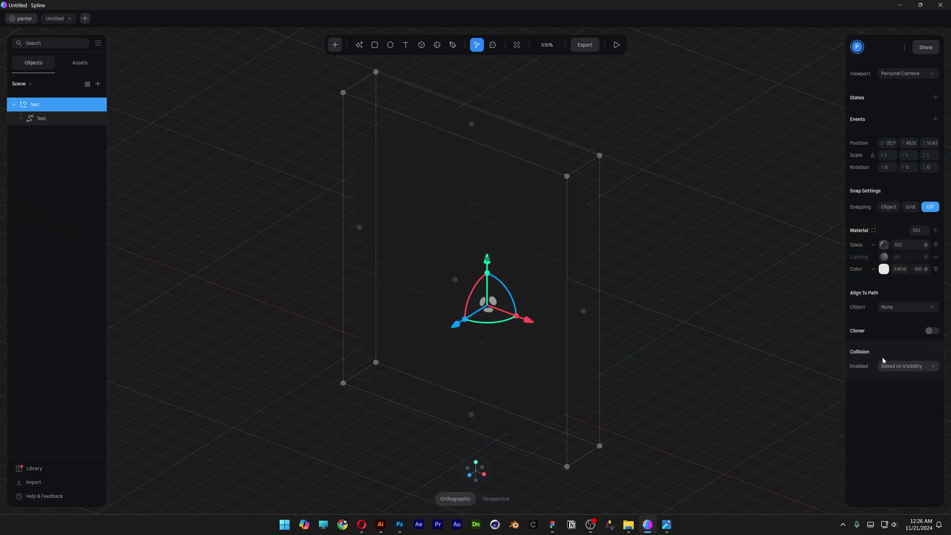
left_click(884, 245)
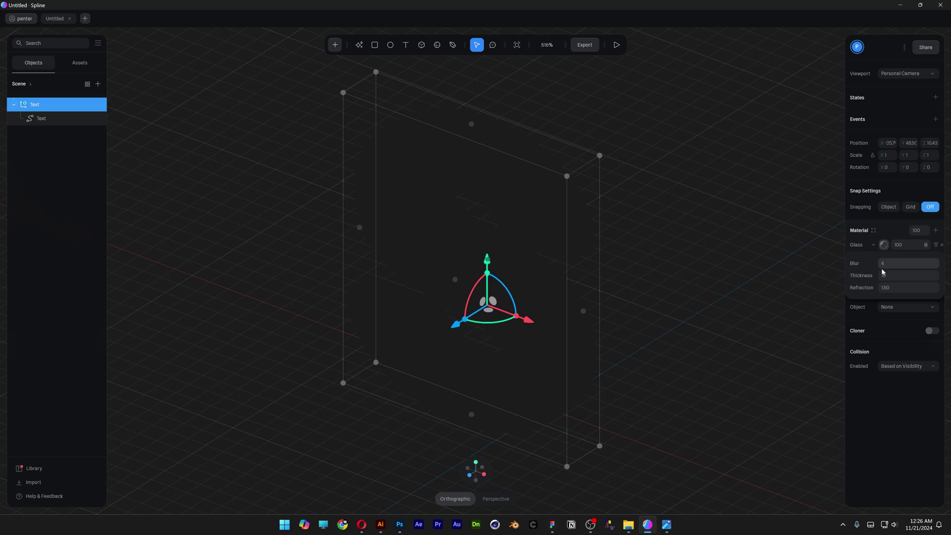
left_click(884, 275)
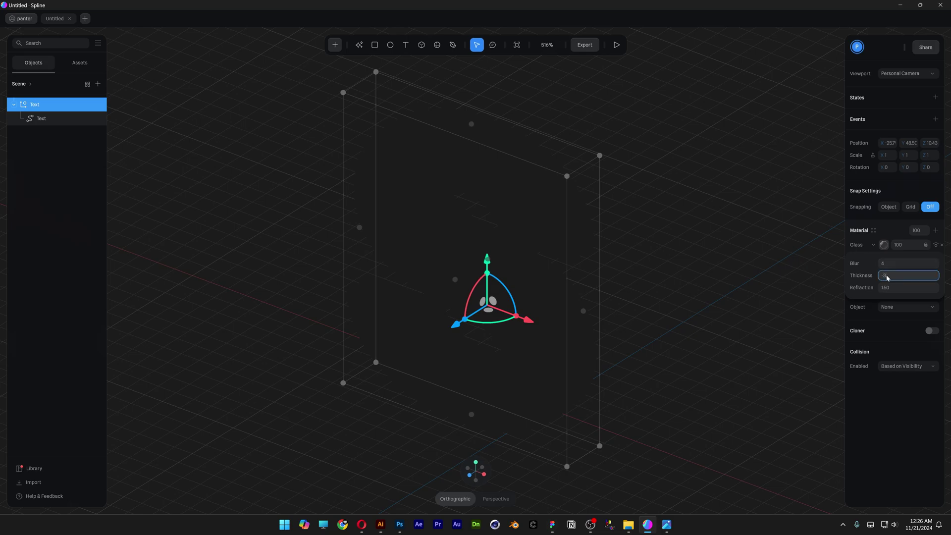
type("-3")
key("Return")
left_click(883, 245)
Add a Matcap layer and, after trying blue and grey tiles, apply the dark glossy matcap.
left_click(936, 232)
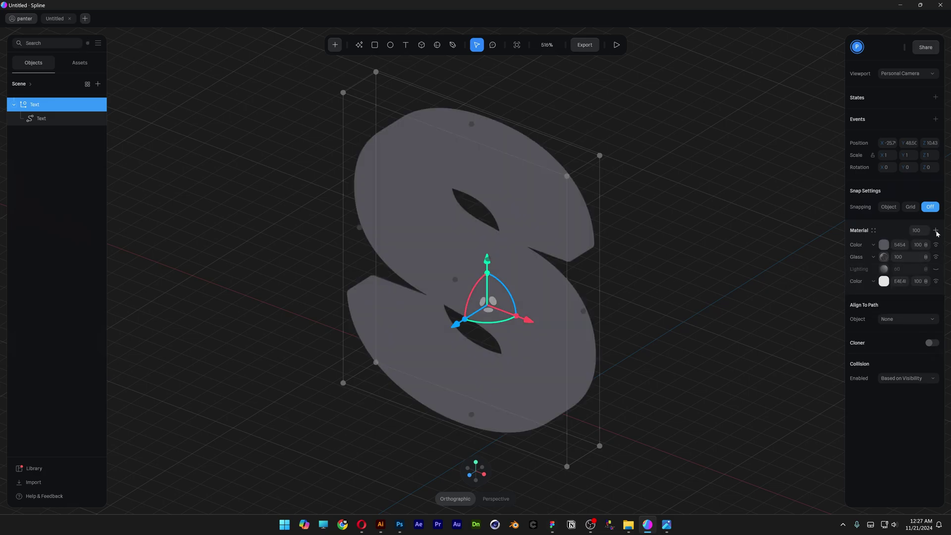
left_click(874, 246)
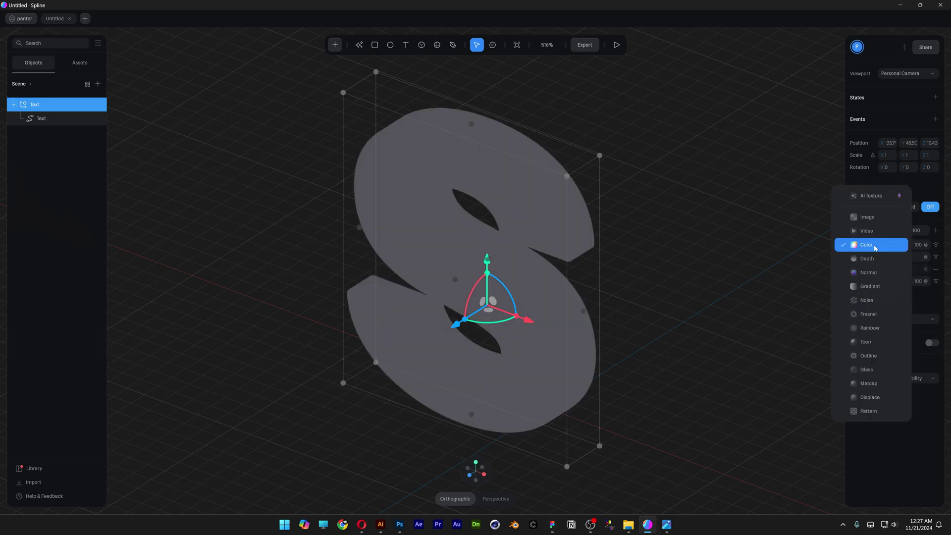
left_click(874, 384)
left_click(885, 245)
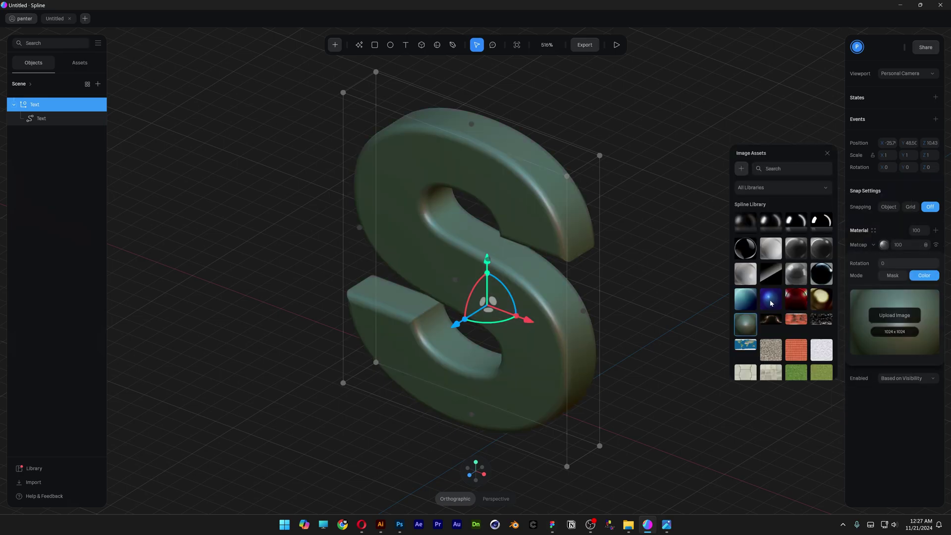
left_click(771, 302)
left_click(769, 278)
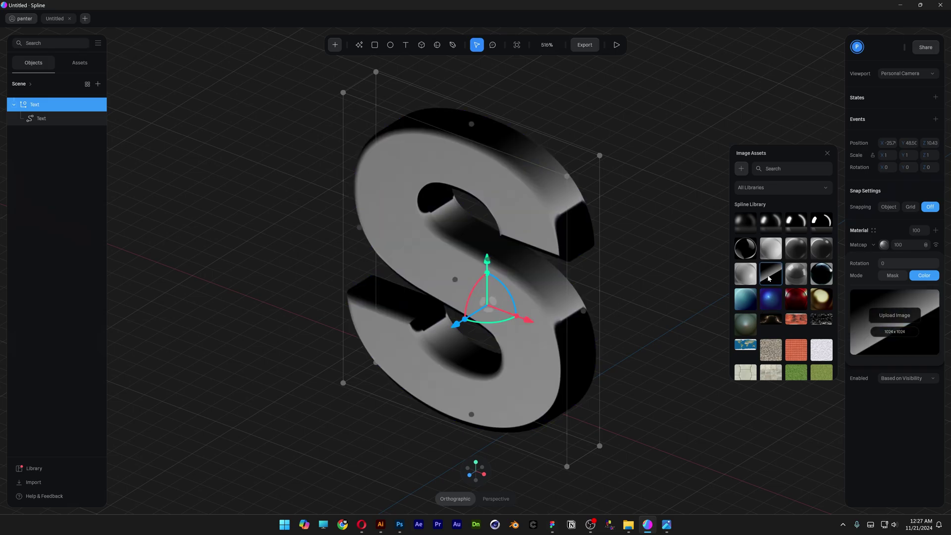
left_click(797, 276)
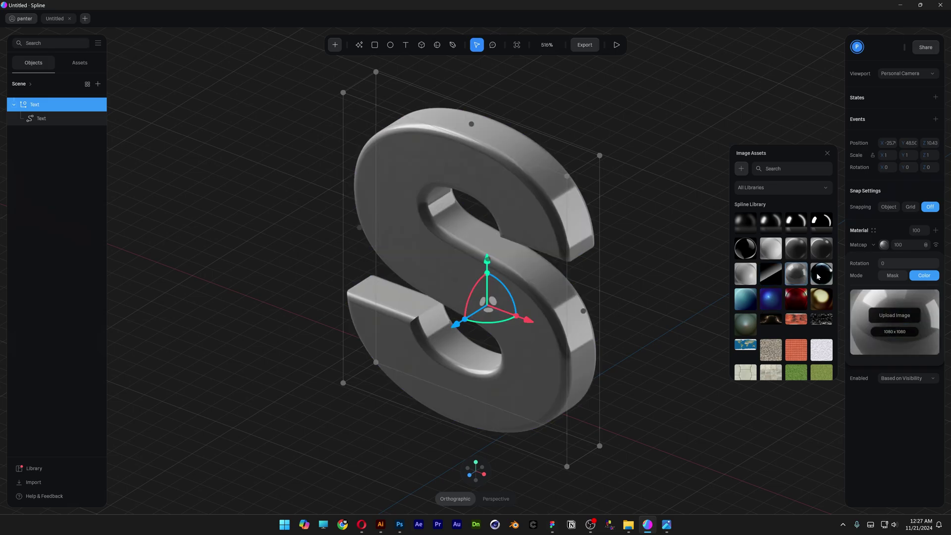
left_click(820, 274)
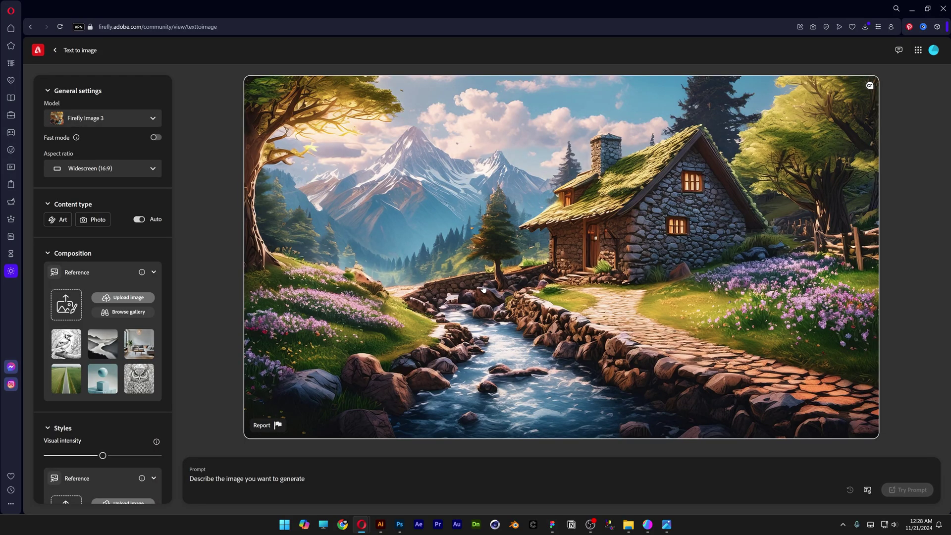
Set the Firefly output to Square (1:1) with content type Photo.
left_click(126, 174)
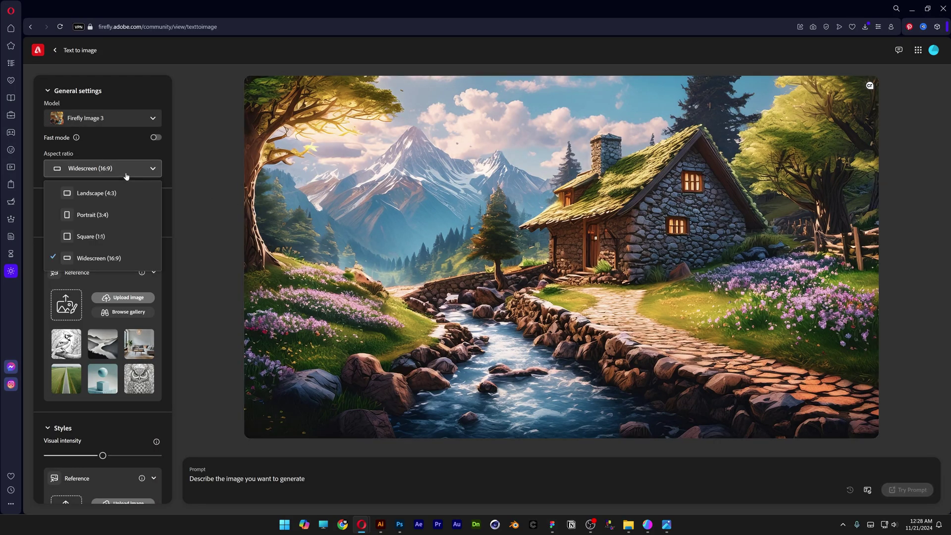
left_click(105, 238)
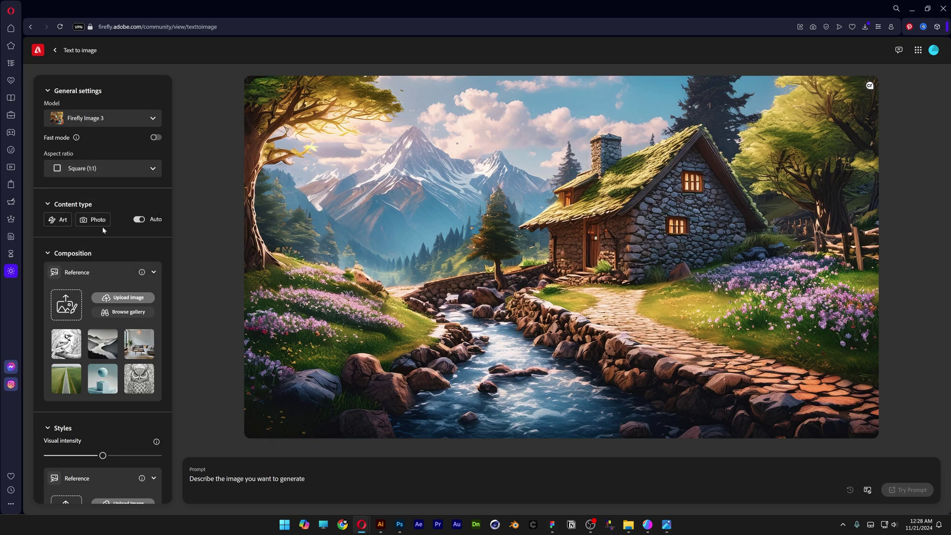
left_click(103, 224)
scroll(98, 255, "down", 5)
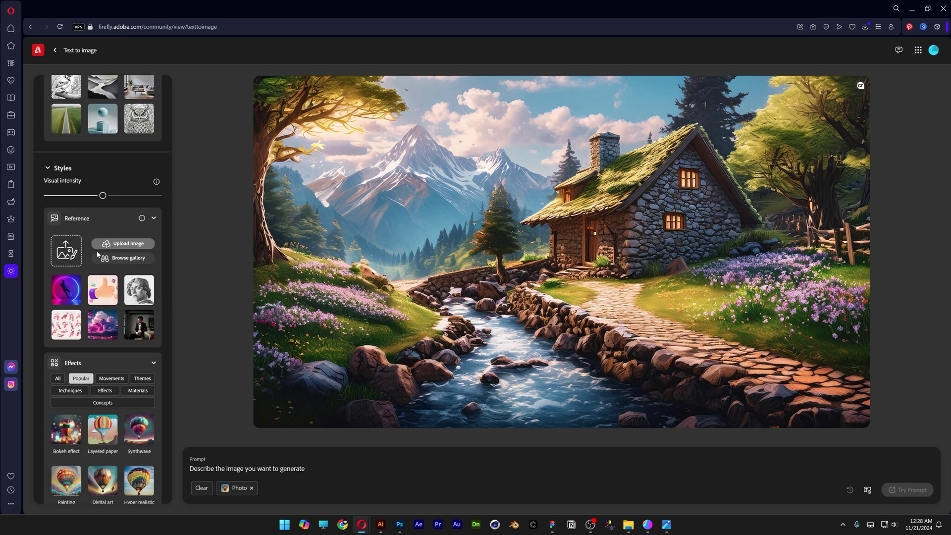
Use the neon heart gallery image as style reference at minimum strength.
left_click(128, 258)
scroll(129, 262, "down", 10)
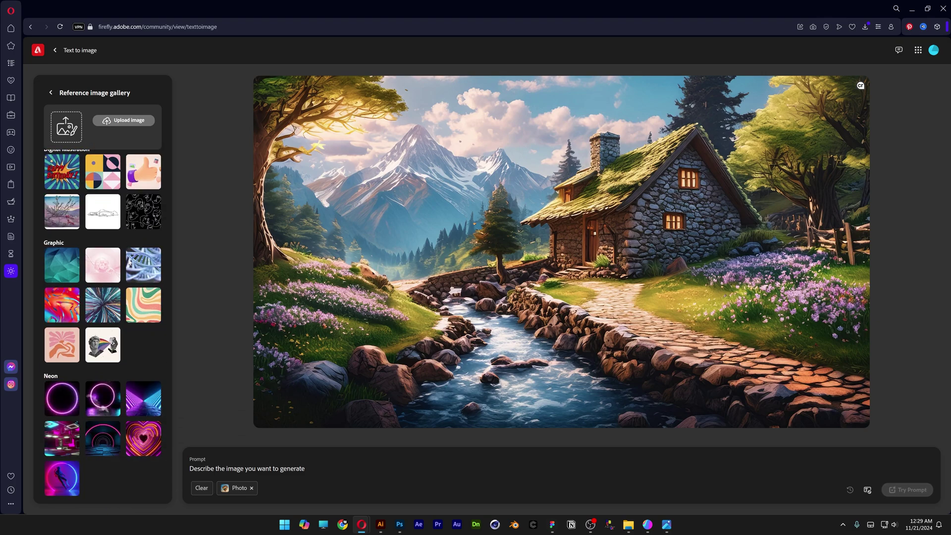
scroll(129, 261, "up", 1)
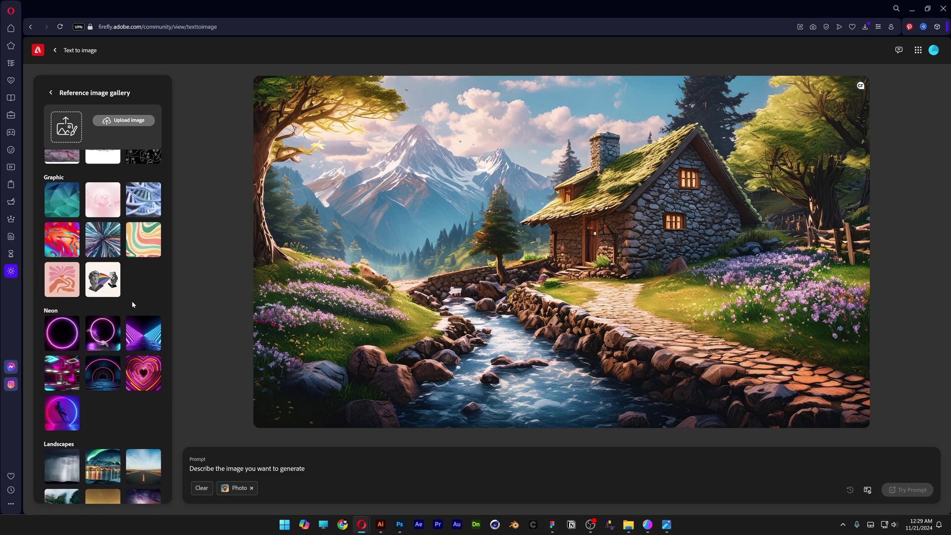
left_click(147, 378)
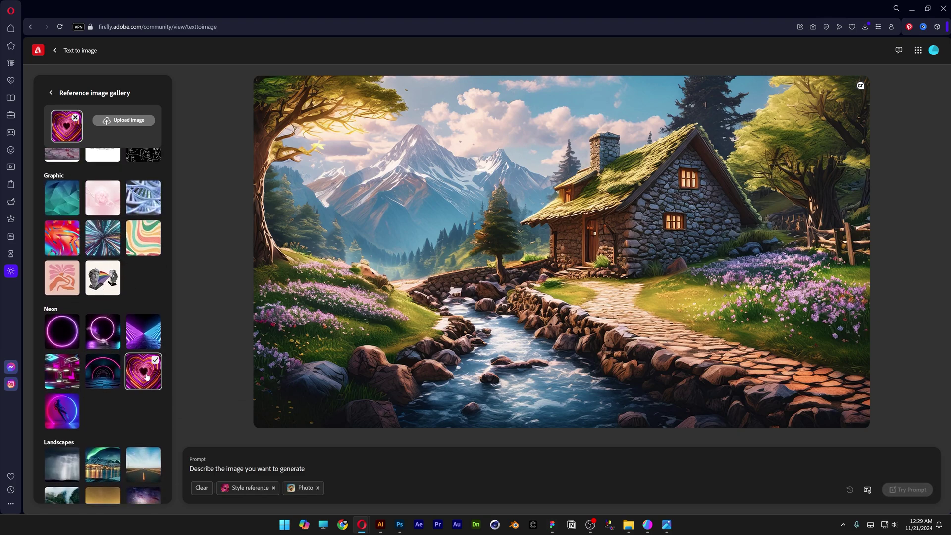
scroll(123, 248, "up", 3)
left_click(51, 93)
scroll(97, 270, "down", 3)
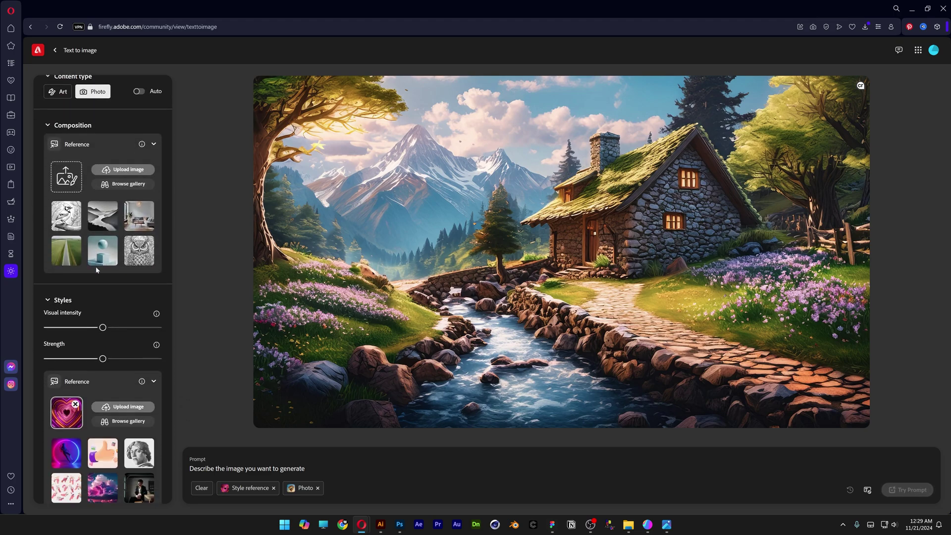
scroll(97, 270, "down", 1)
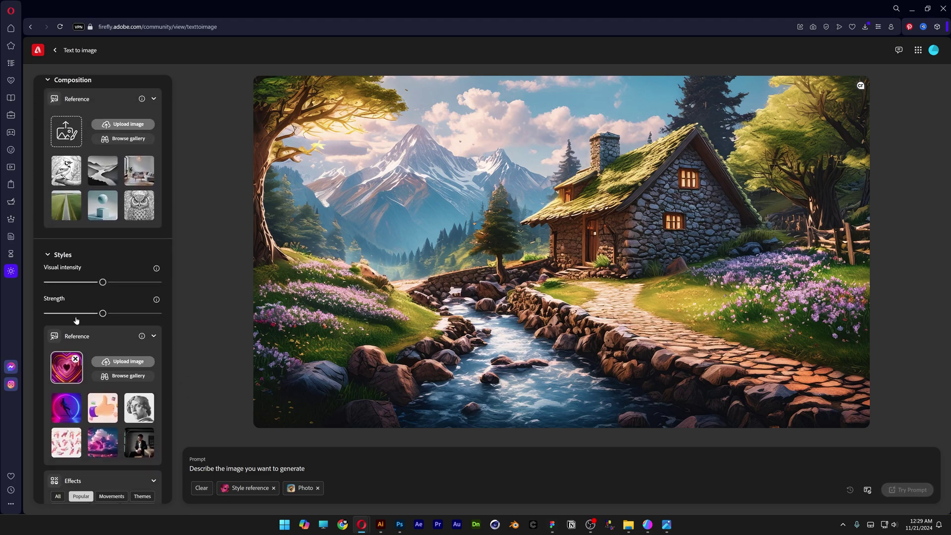
left_click(47, 313)
Add the Hyper realistic effect and set lighting to Studio light.
scroll(98, 286, "down", 5)
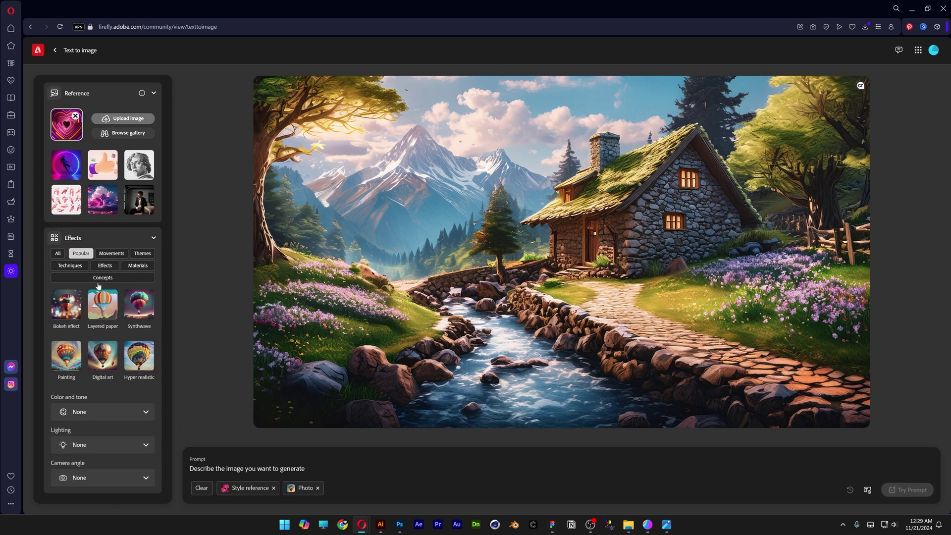
left_click(134, 358)
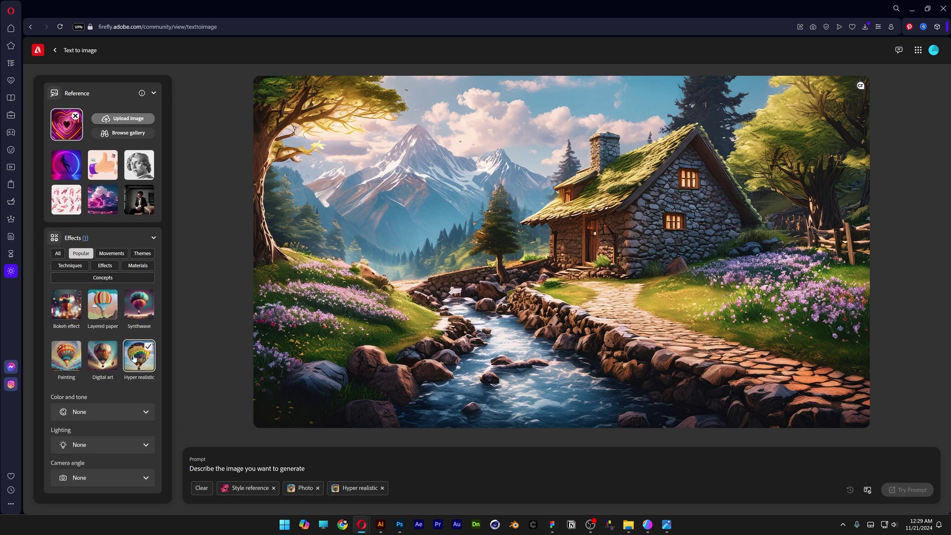
left_click(96, 445)
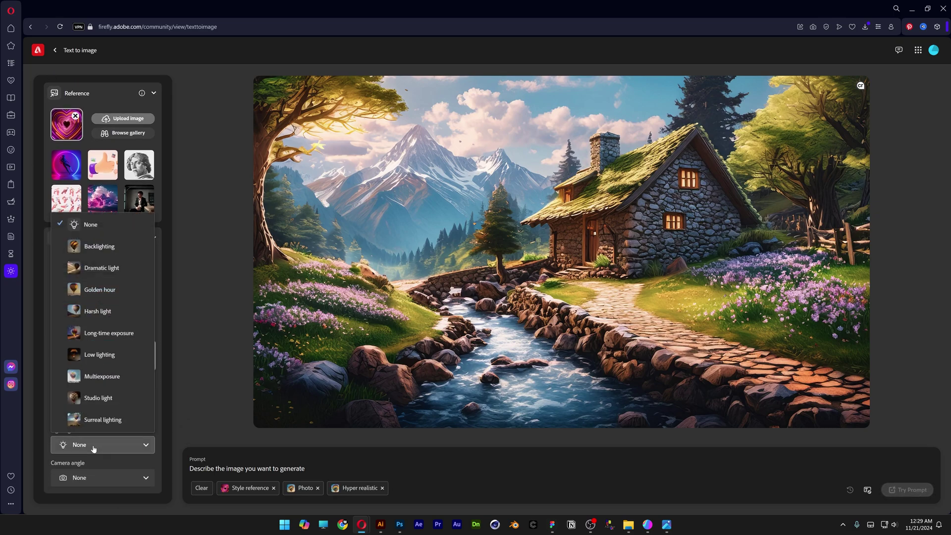
left_click(116, 399)
Generate images from the prompt 'diamond sphere, prism colors, floating, isolated on black background' and review them.
left_click(216, 475)
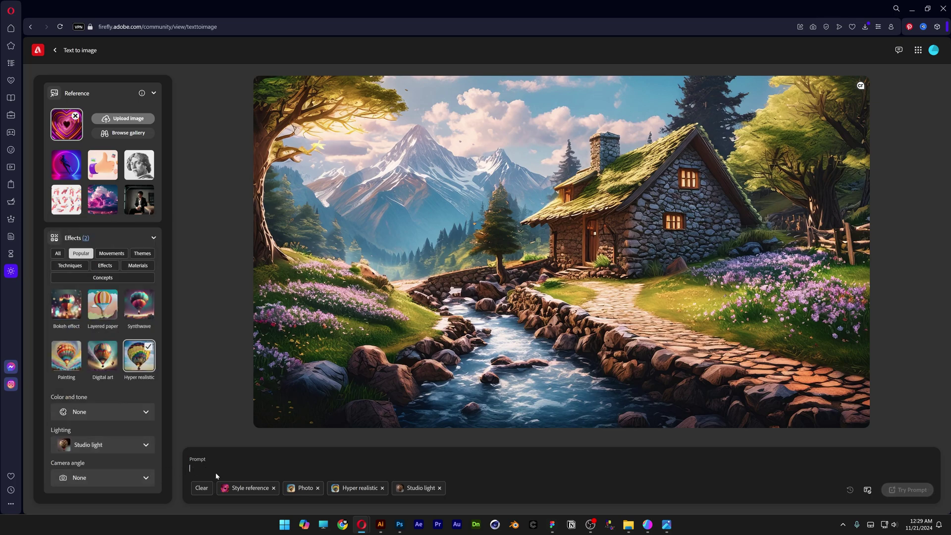
type("diamond sphe")
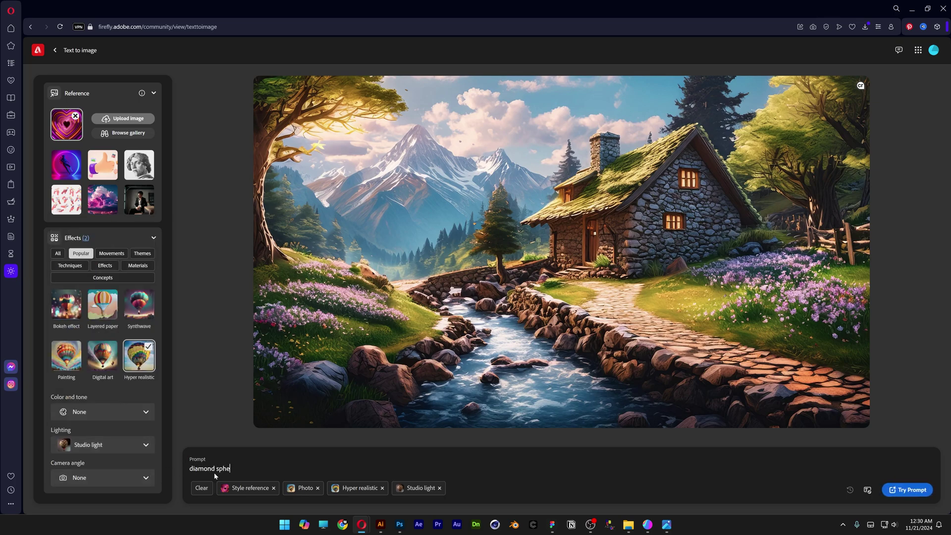
type("re, prism colors, floating, isolated on black background")
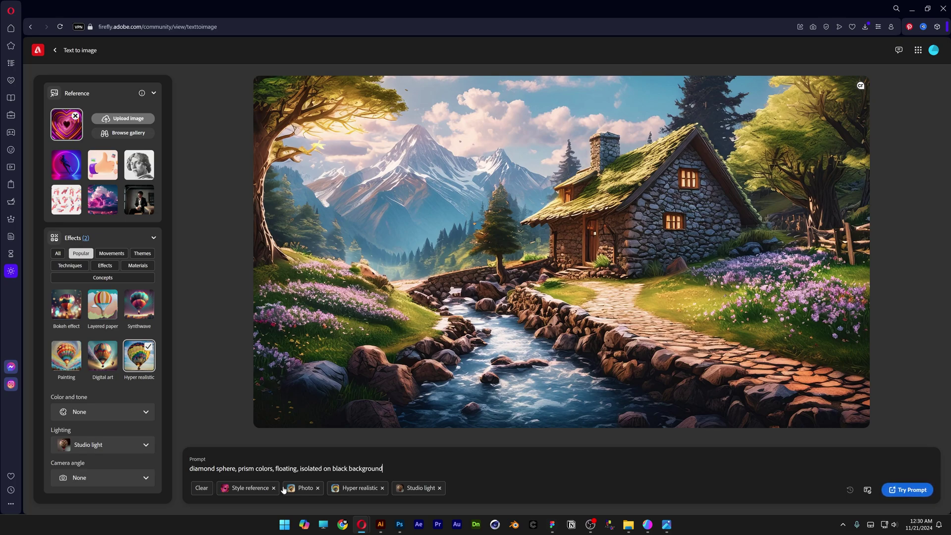
left_click(916, 490)
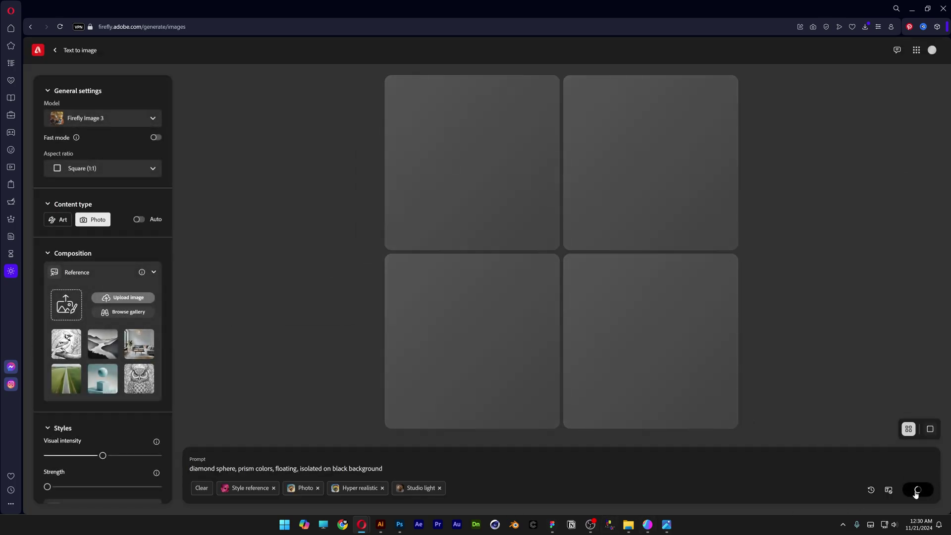
left_click(635, 166)
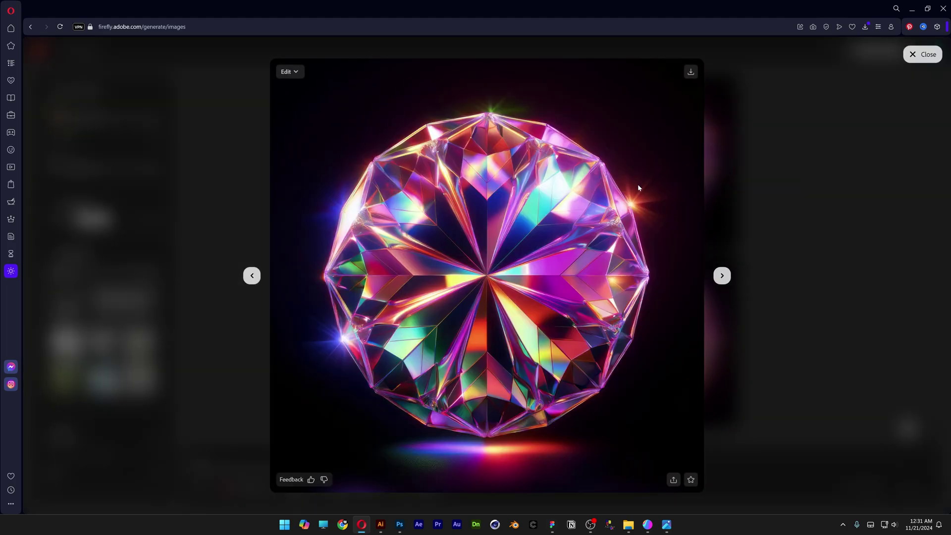
left_click(722, 275)
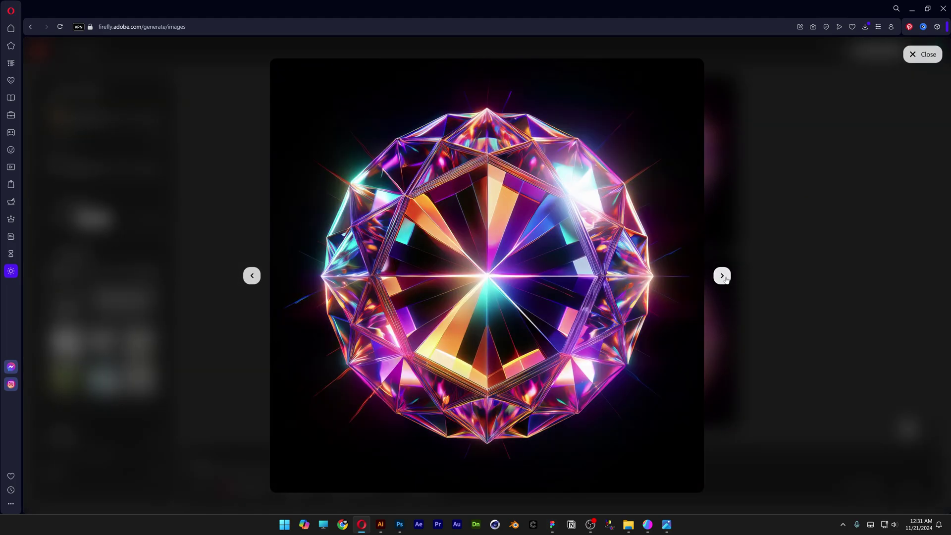
left_click(804, 295)
Lower the visual intensity, regenerate, and download the top-left diamond image.
scroll(107, 323, "down", 5)
left_click_drag(64, 285, 75, 282)
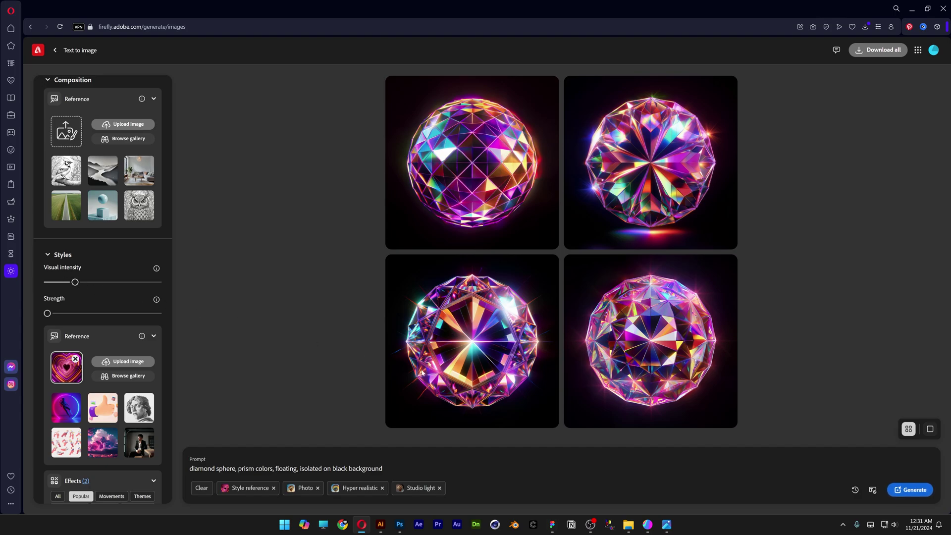
left_click(920, 492)
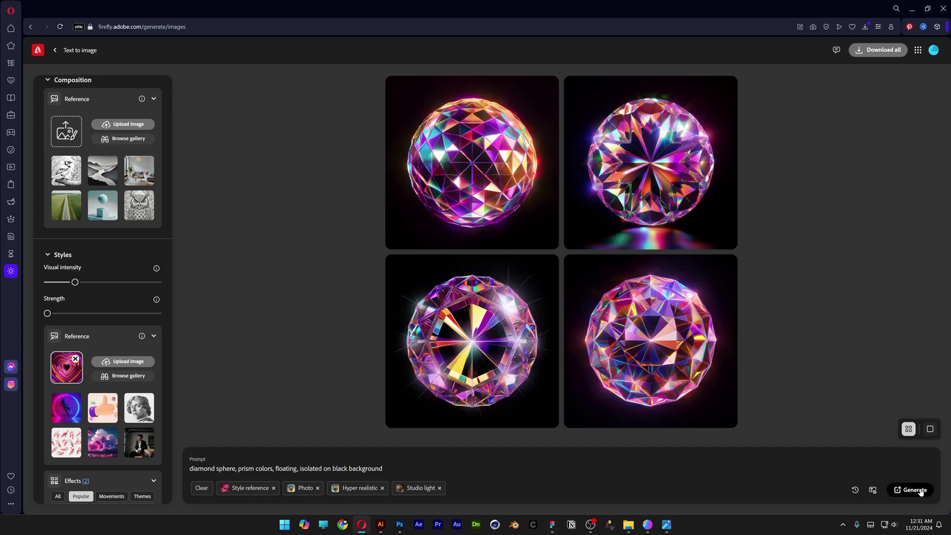
left_click(482, 183)
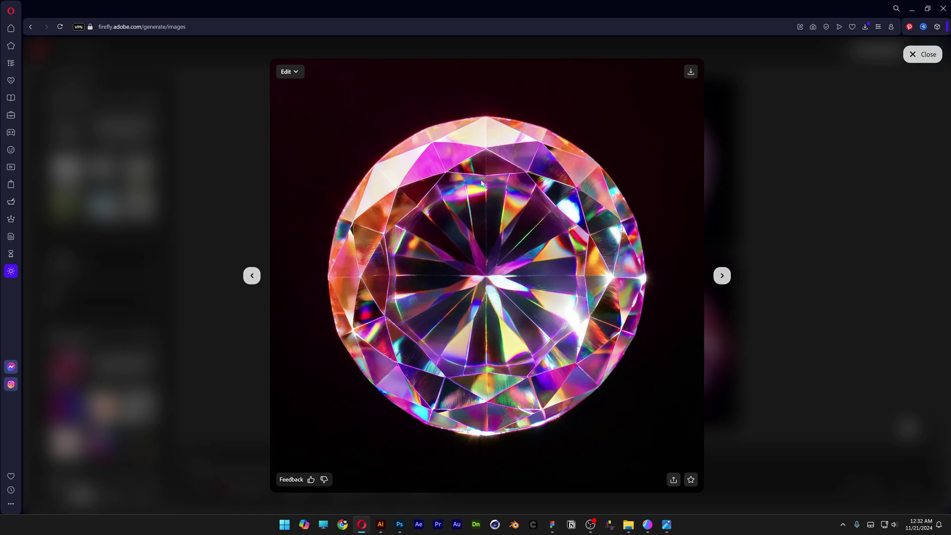
left_click(690, 72)
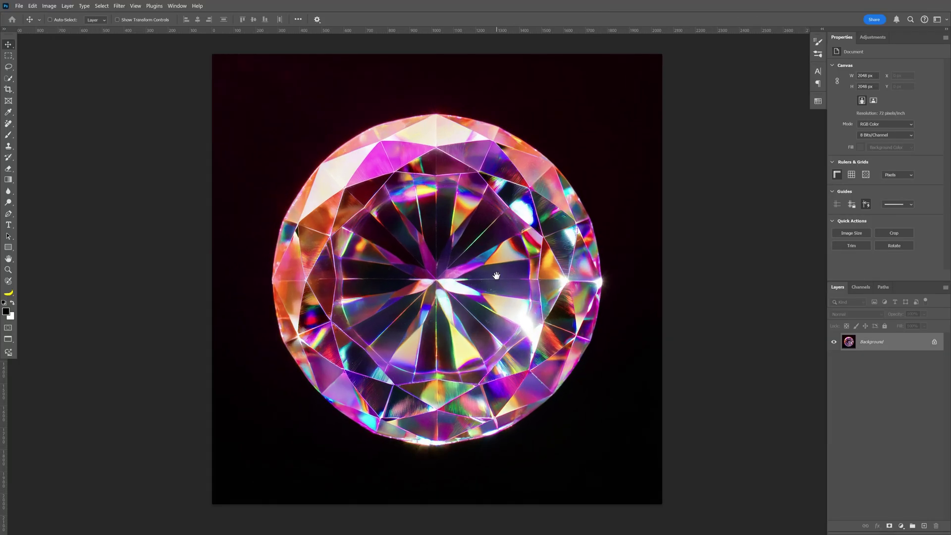
Crop the diamond image to a 1030×1030 square of its centre.
left_click(8, 89)
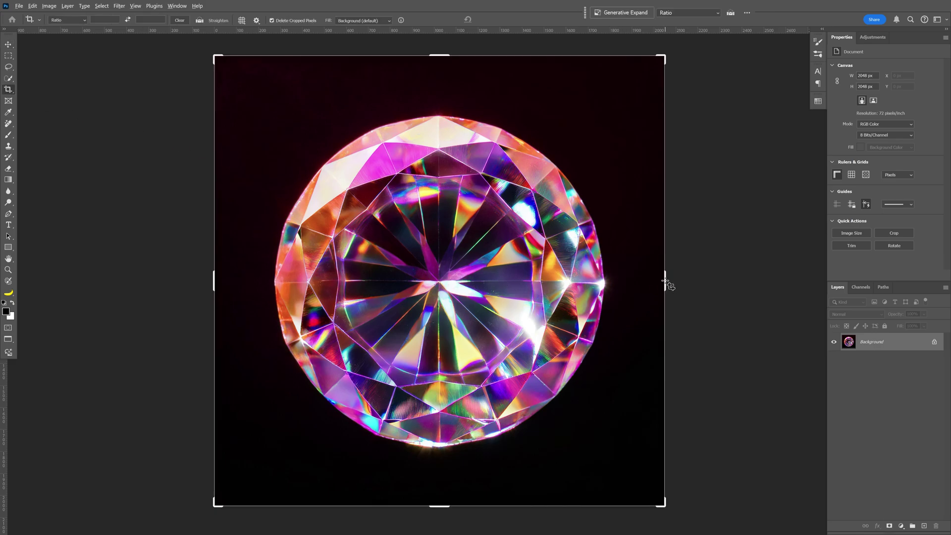
left_click_drag(670, 277, 556, 276, "alt+shift")
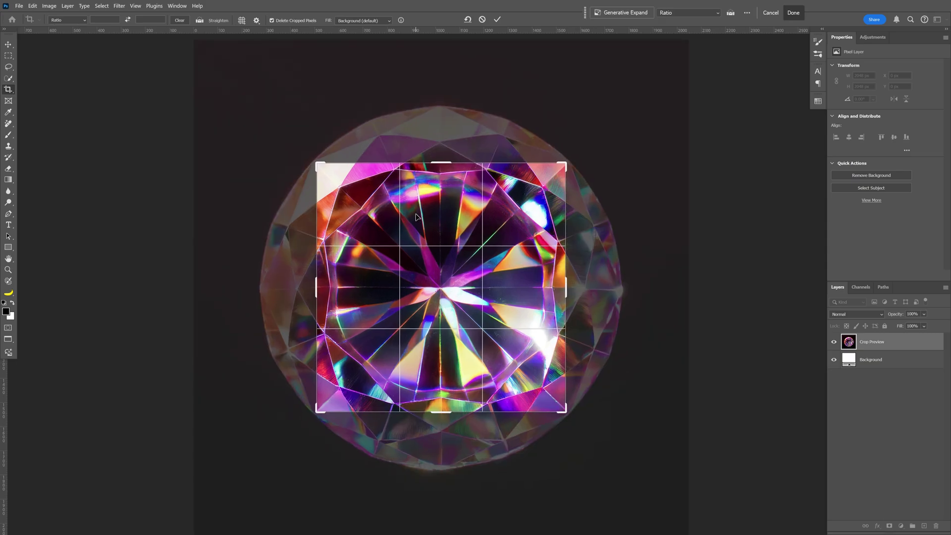
scroll(419, 215, "up", 2, "alt")
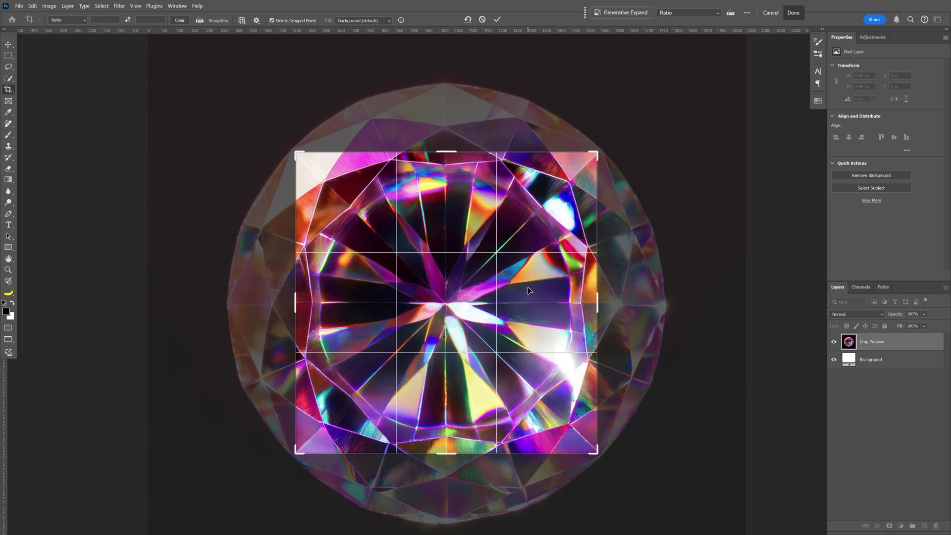
key("v")
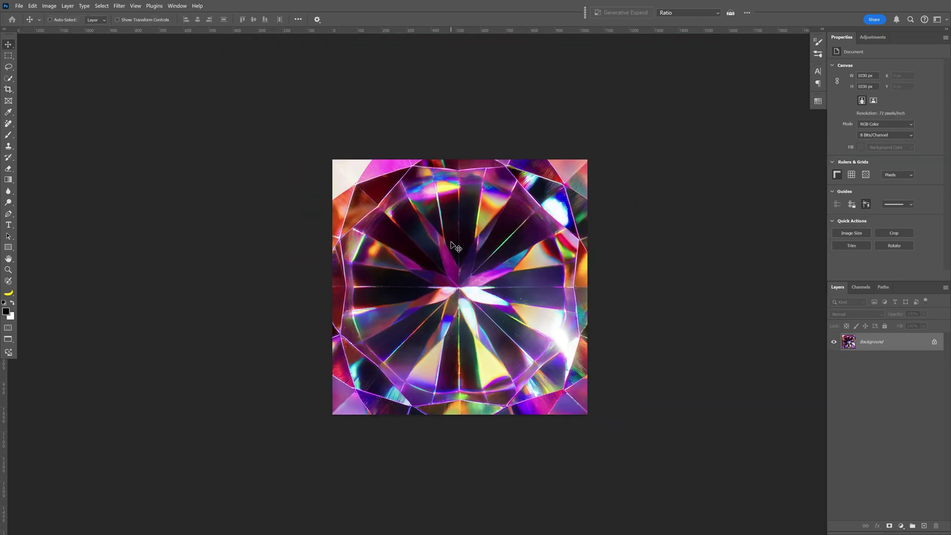
Apply a Gaussian Blur with a 2.8 px radius.
left_click(119, 6)
mouse_move(149, 102)
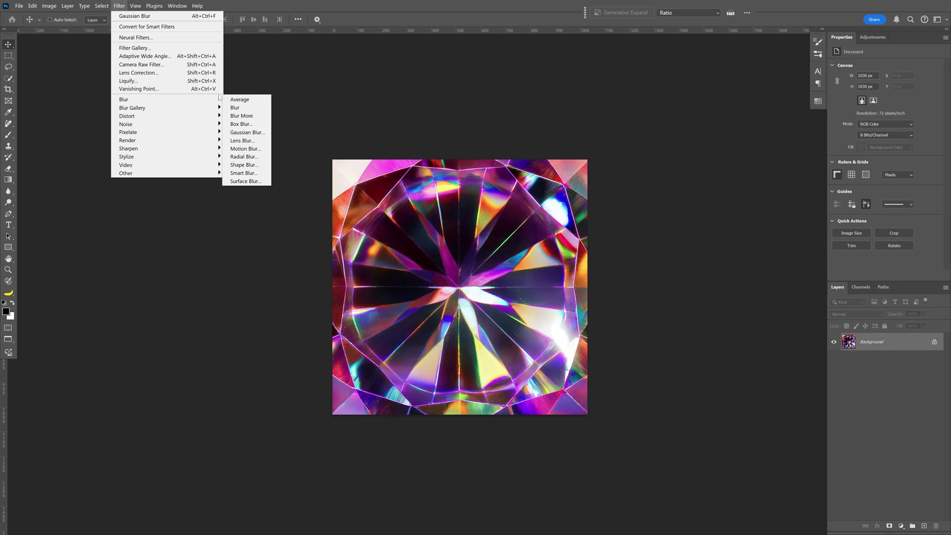
left_click(257, 135)
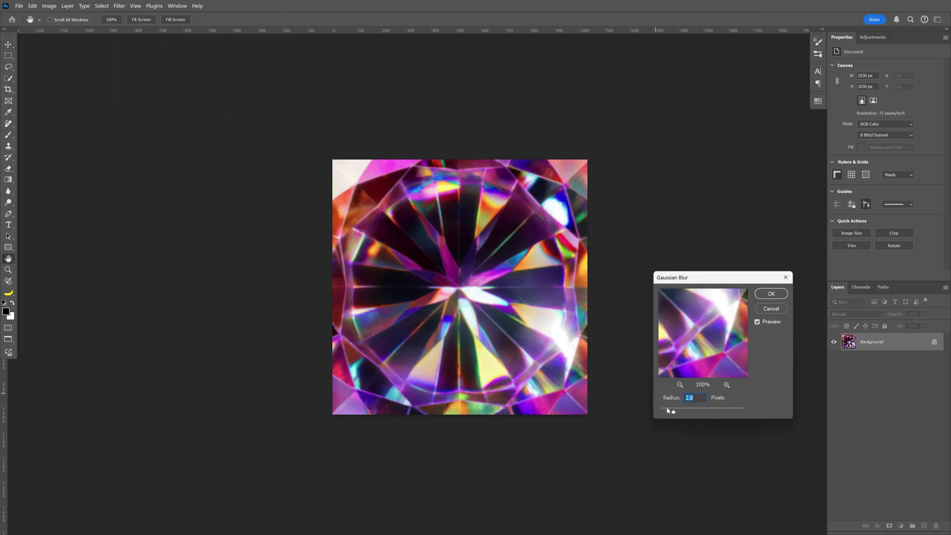
left_click(771, 294)
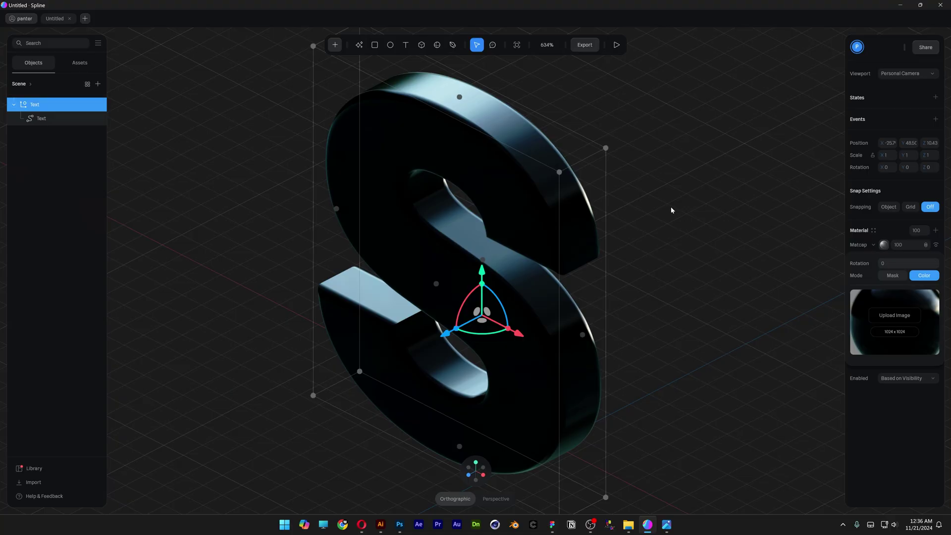
Upload the cropped 1030×1030 diamond image as the Matcap layer's image.
left_click(895, 307)
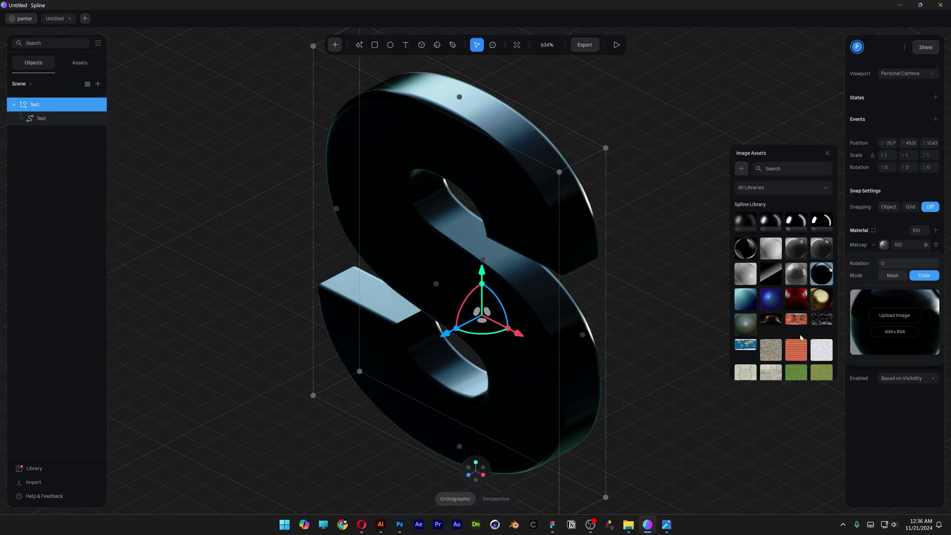
left_click(895, 316)
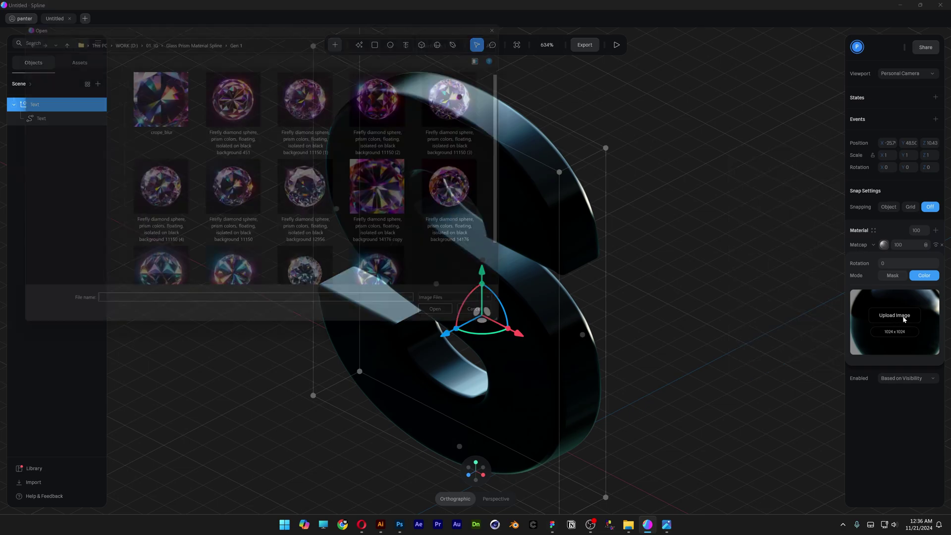
left_click(402, 197)
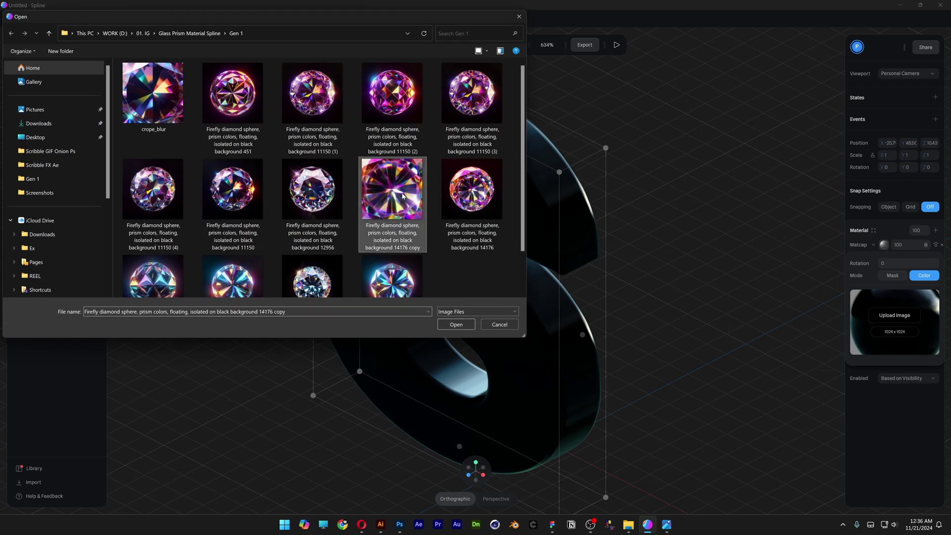
left_click(457, 324)
scroll(544, 307, "down", 2)
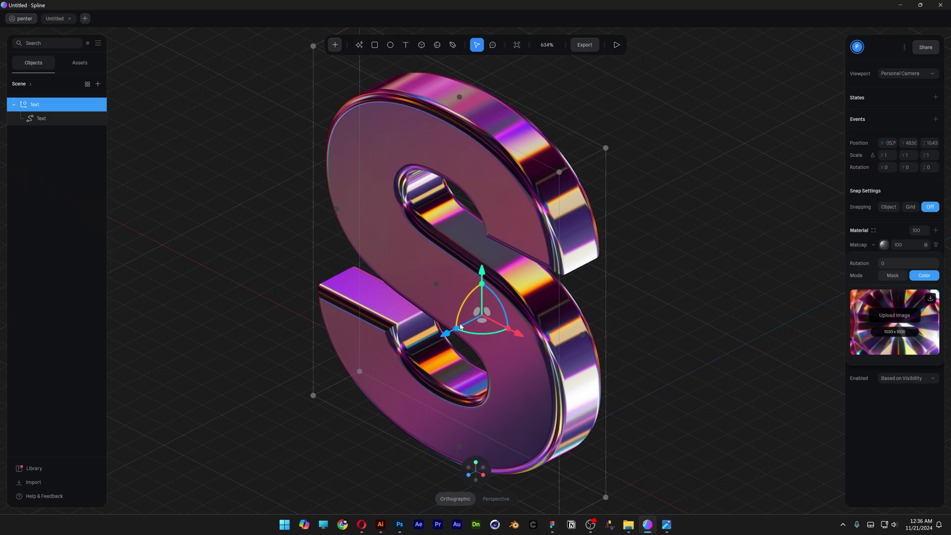
mouse_move(580, 296)
left_mouse_down()
mouse_move(603, 276)
mouse_move(599, 287)
mouse_move(582, 281)
mouse_move(572, 304)
left_mouse_up()
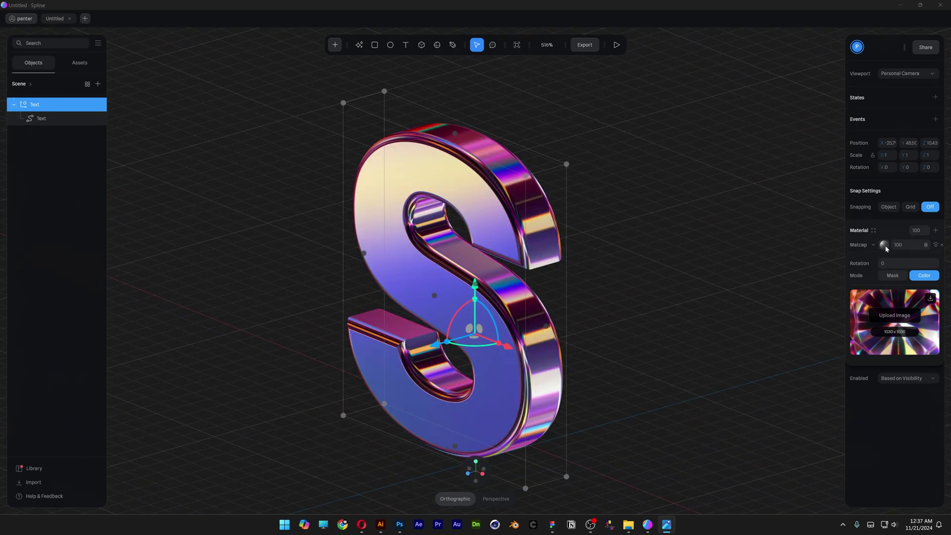
Set the Matcap layer's blend mode to Screen.
left_click(885, 244)
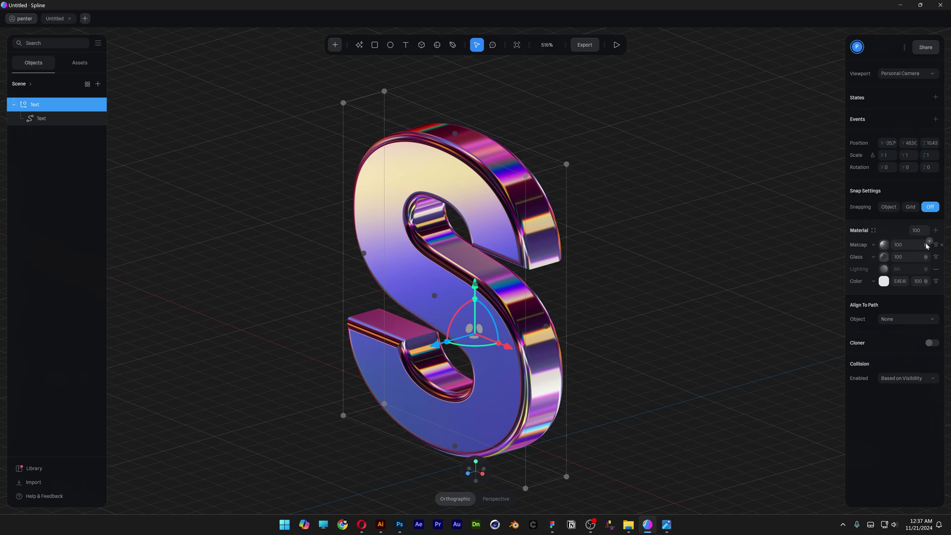
left_click(926, 245)
left_click(929, 263)
right_click_drag(570, 302, 540, 305)
Select the S shape and raise its bevel from 4 to 8.
left_click(516, 312)
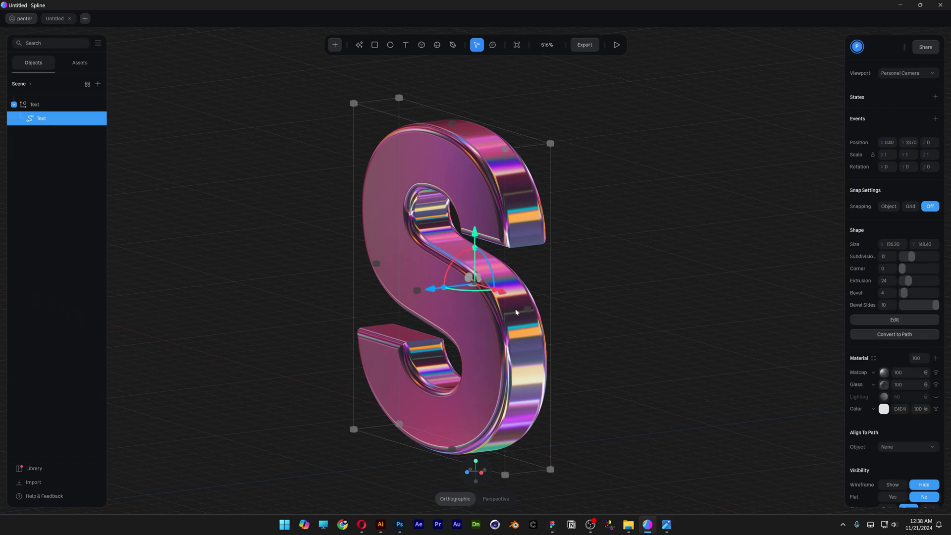
left_click_drag(904, 293, 906, 292)
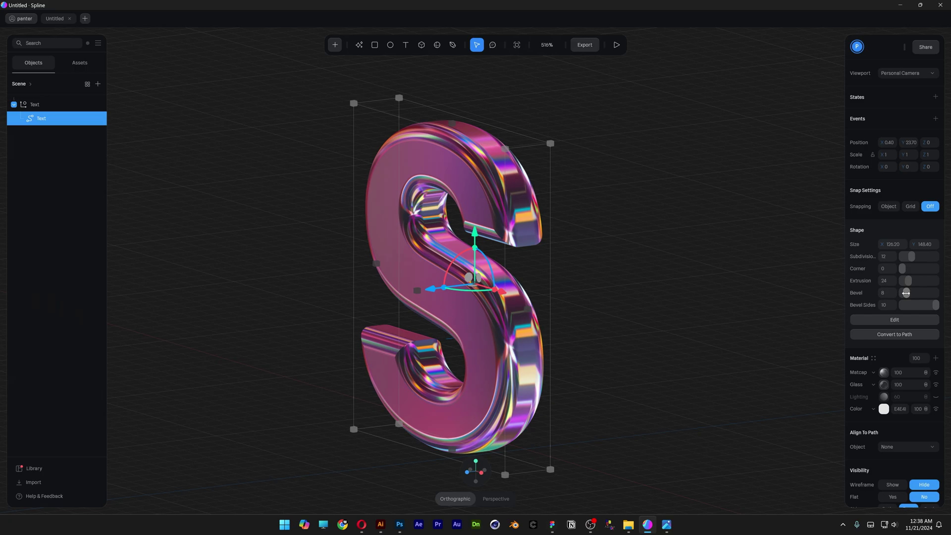
left_click_drag(599, 317, 635, 348)
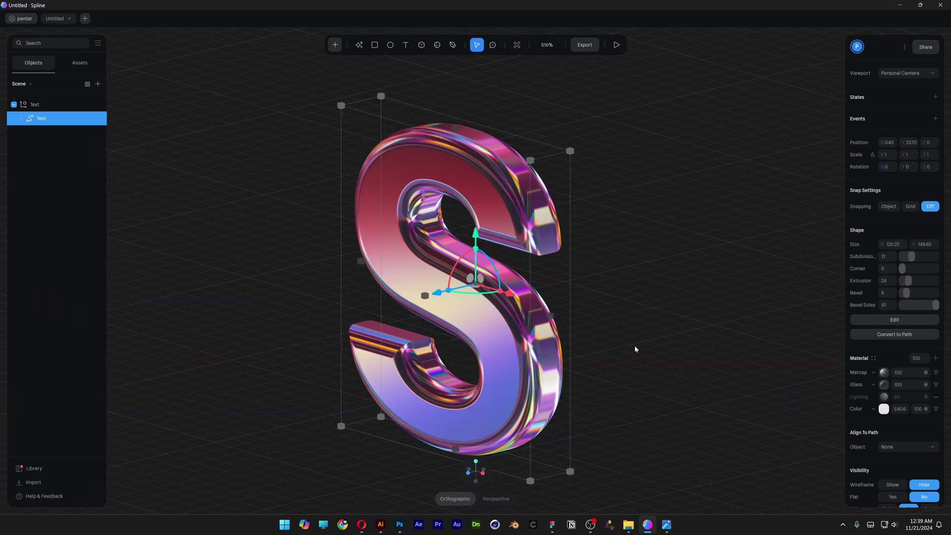
Turn on scene effects with Bloom at intensity 0.36, then preview the S in play mode.
left_click(631, 312)
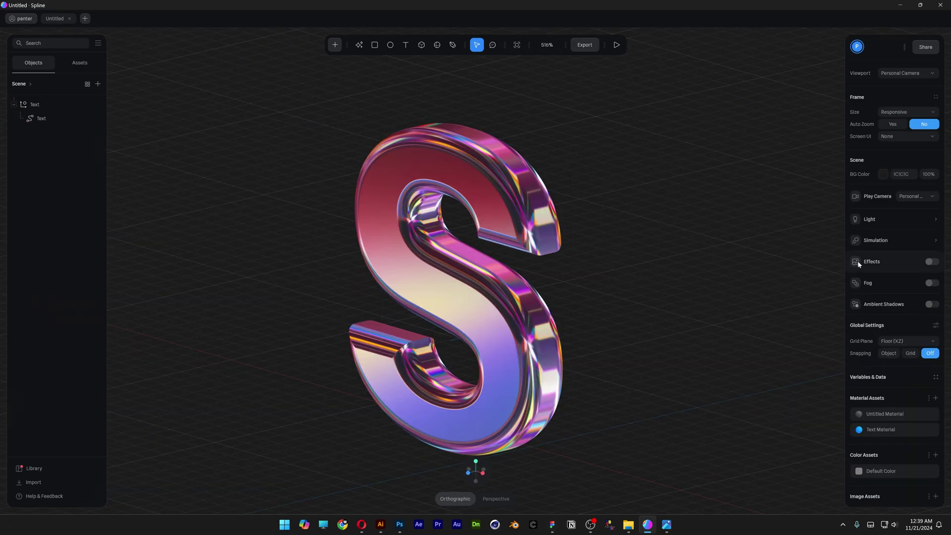
left_click(931, 263)
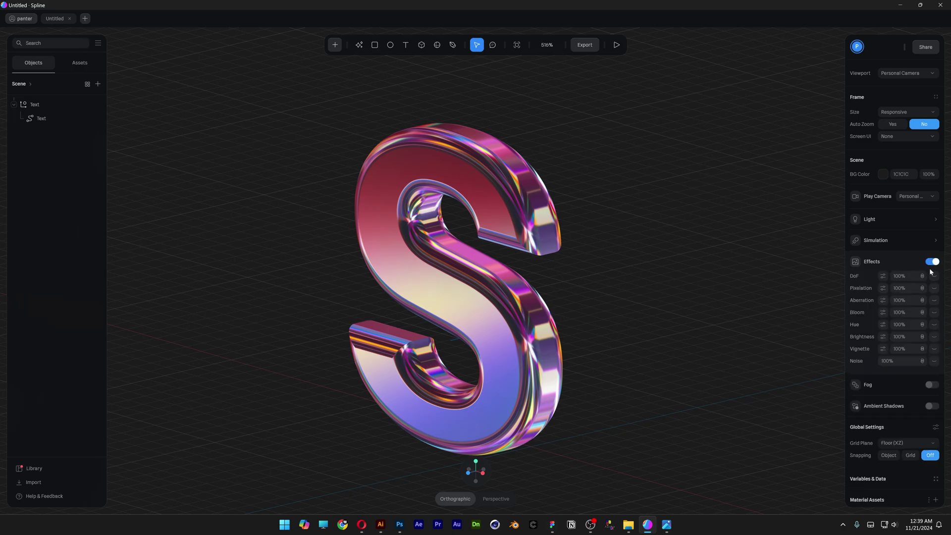
left_click(935, 312)
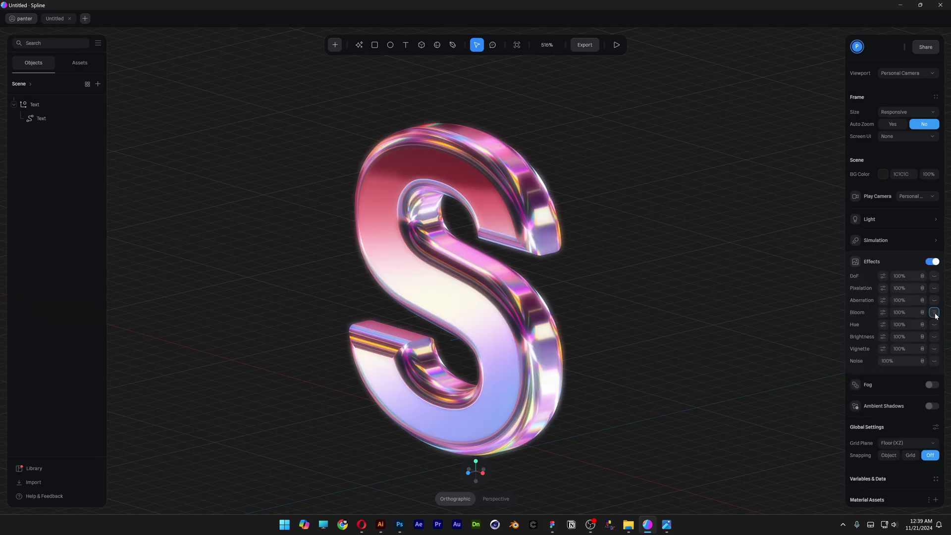
left_click(883, 313)
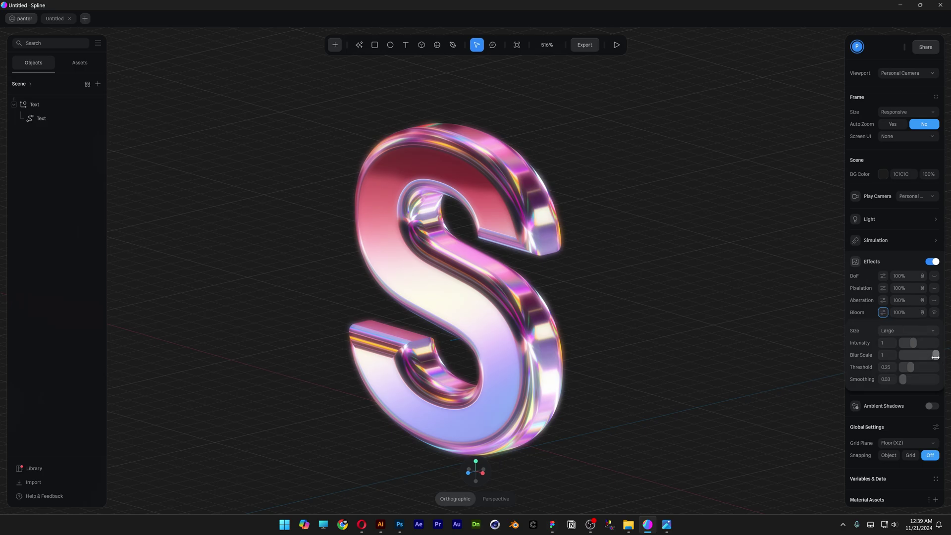
left_click_drag(935, 356, 903, 342)
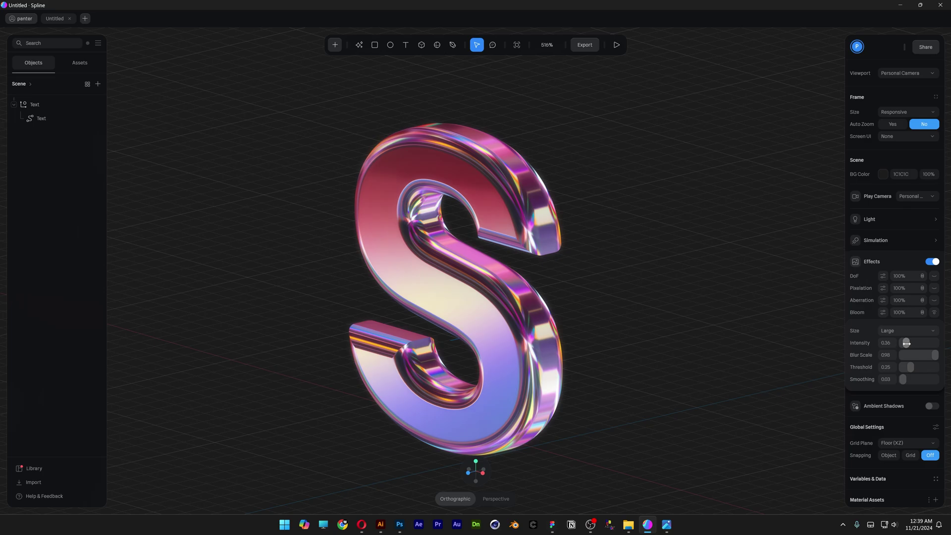
left_click(636, 128)
left_click(617, 45)
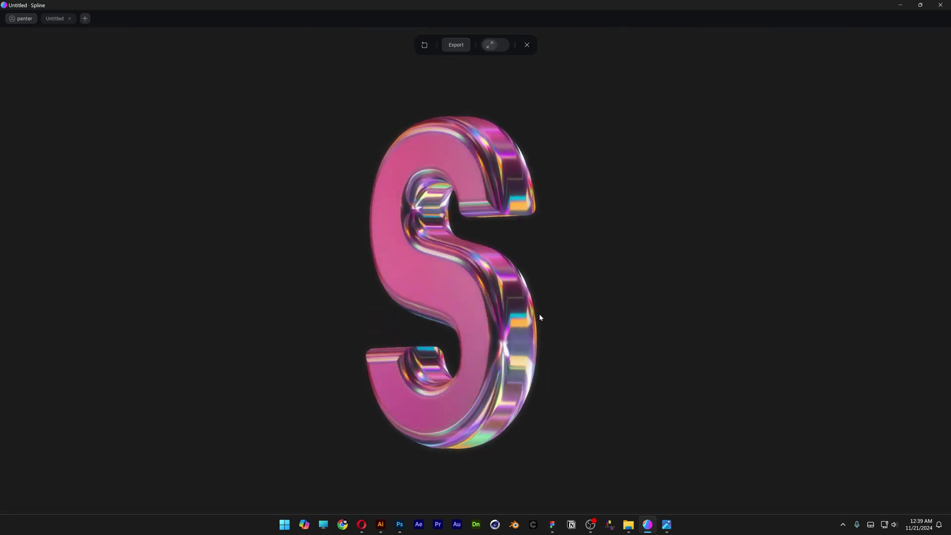